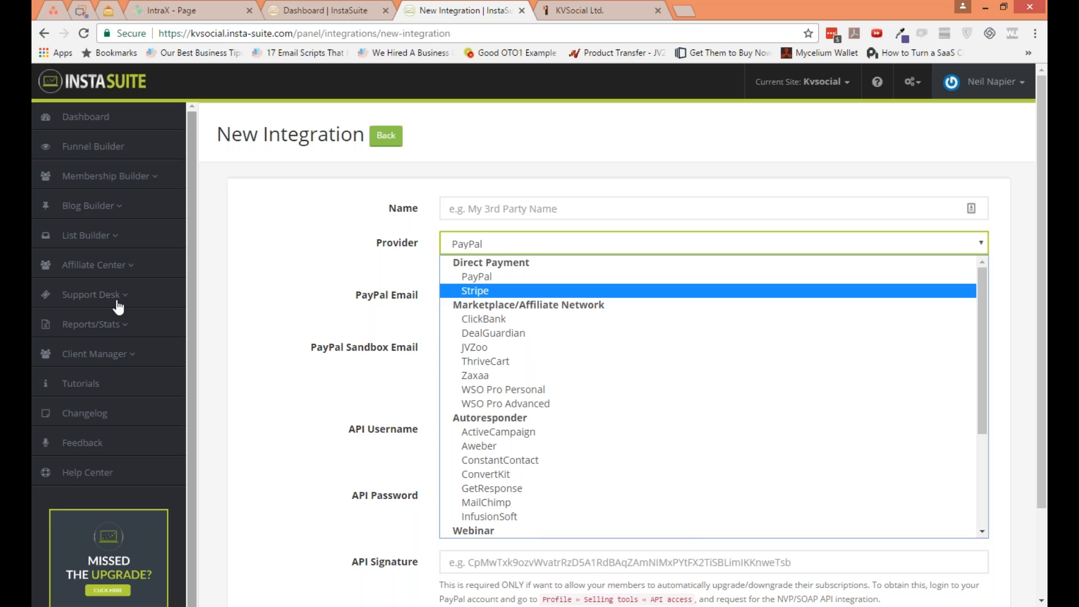
- Open the affiliate settings, keep affiliate sign-up without purchase allowed, and turn off manual approval of new affiliates
click(122, 270)
click(101, 297)
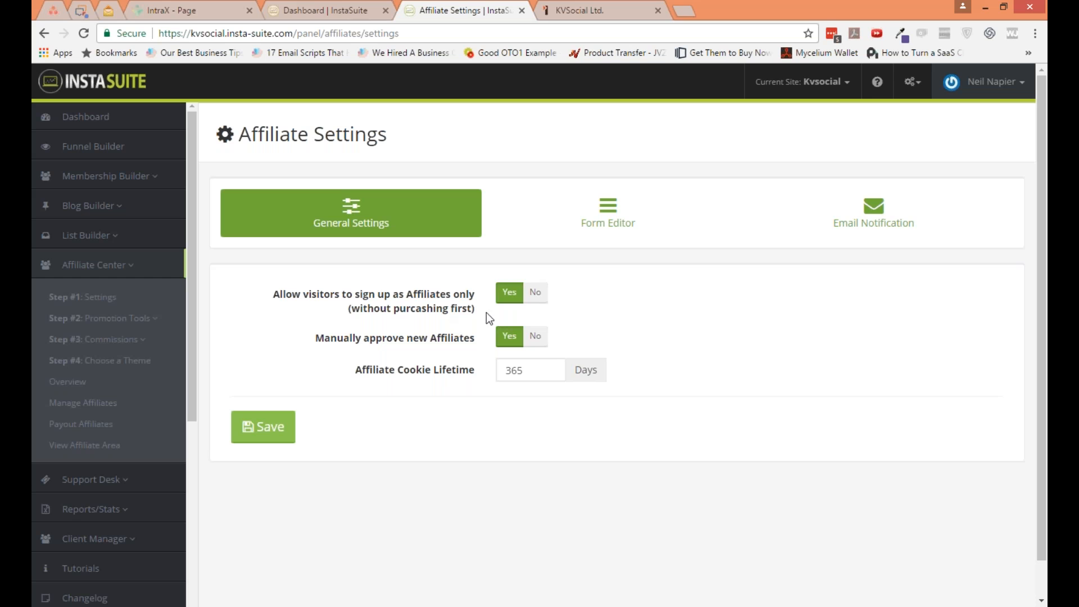
click(528, 299)
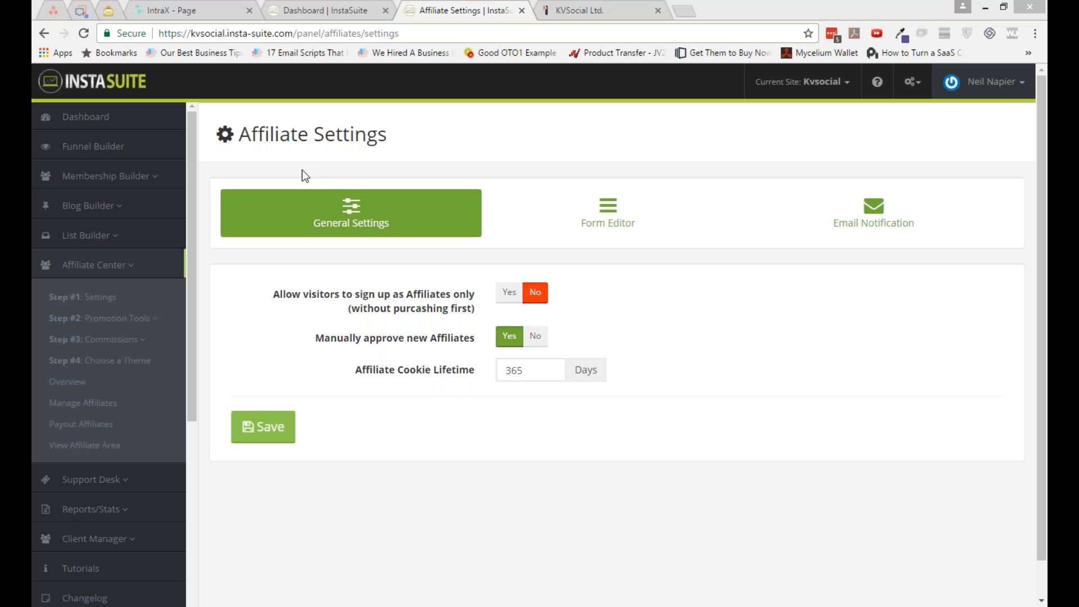
click(507, 295)
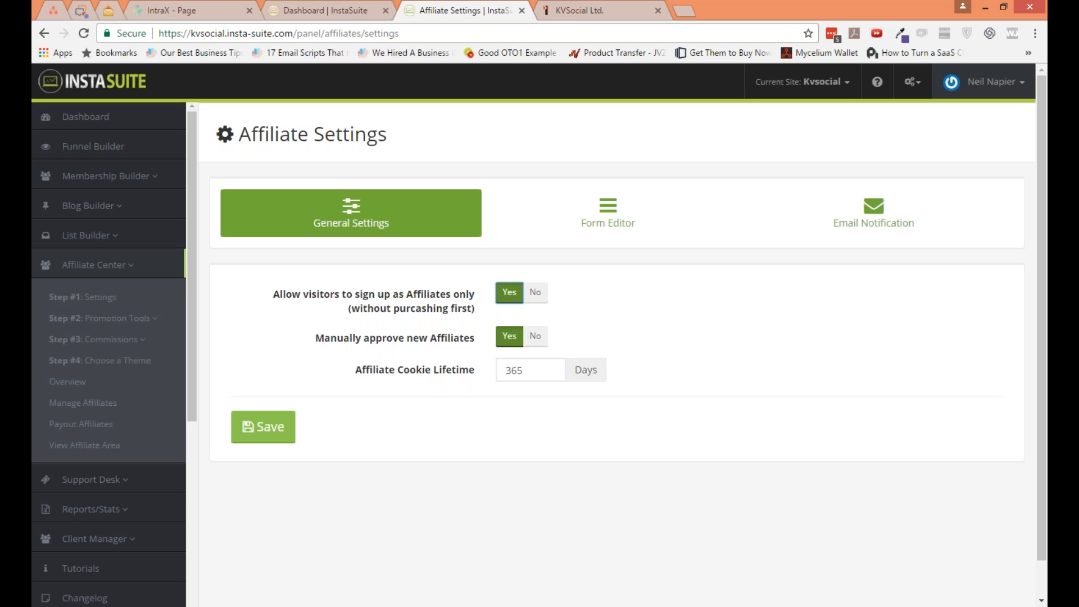
click(535, 337)
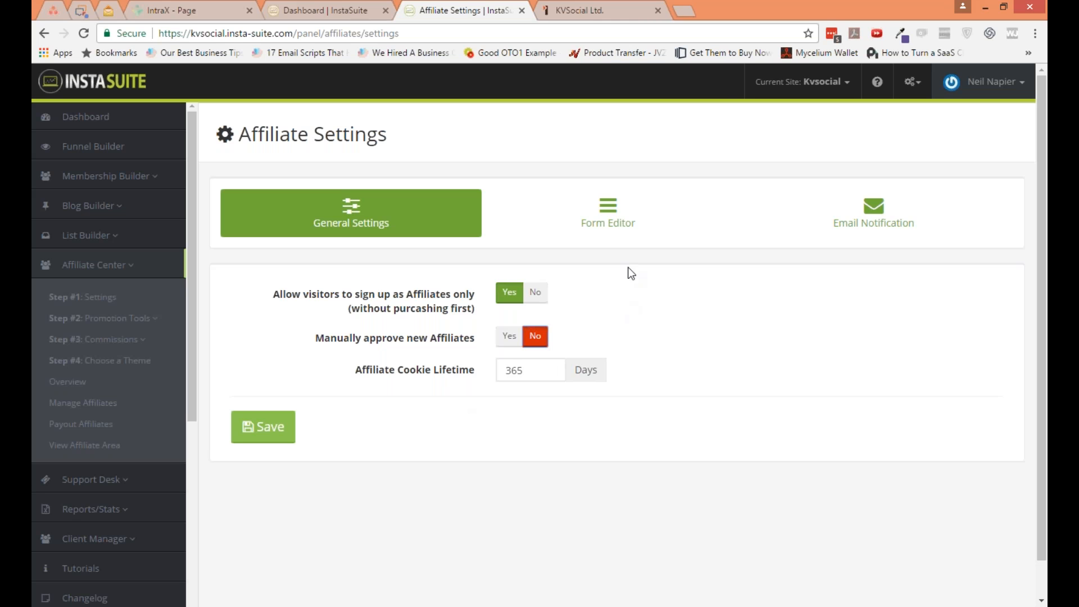
- Review the affiliate sign-up form fields and the email notification settings, including the mail server choices, sender information and notification emails
click(608, 216)
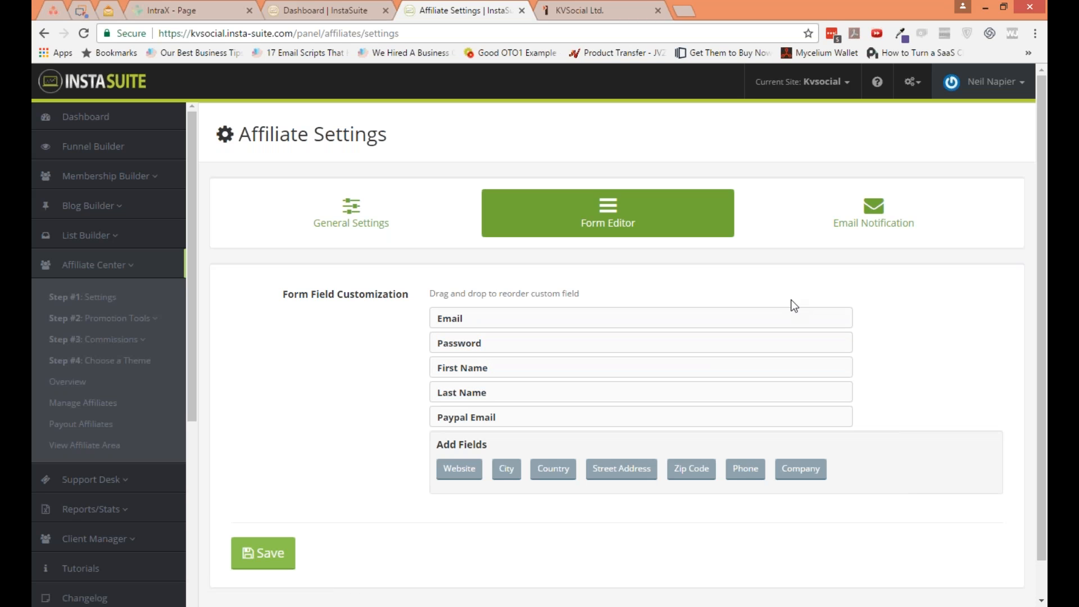
click(874, 229)
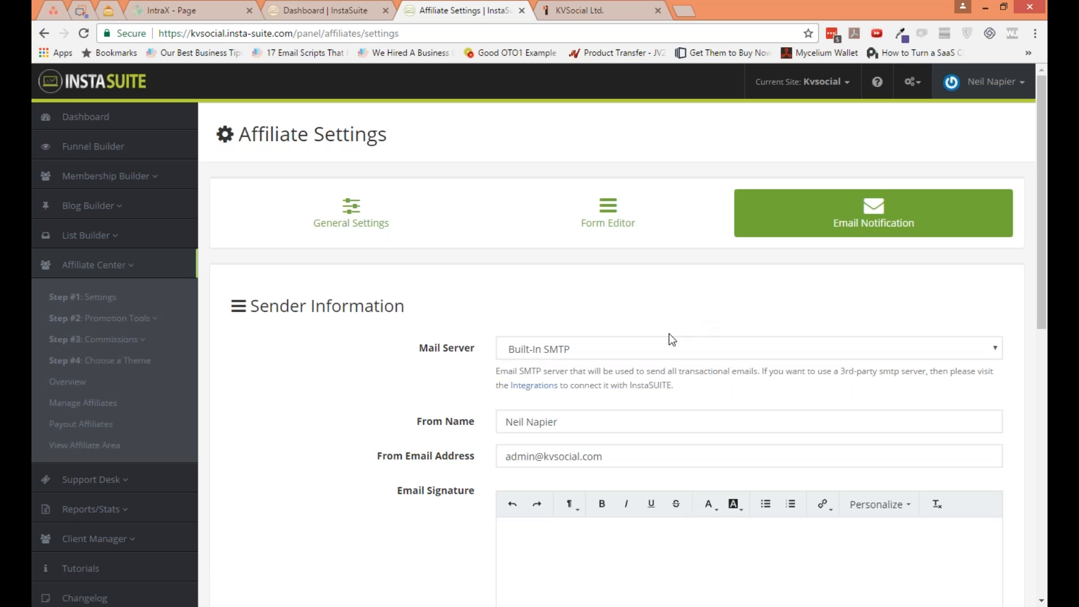
click(590, 354)
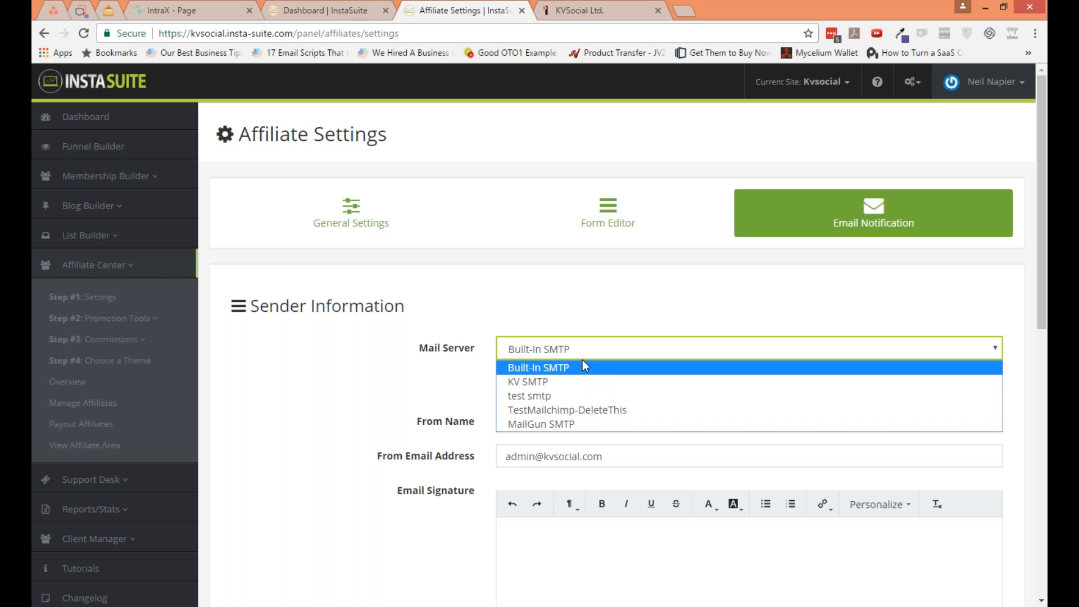
click(441, 383)
scroll(459, 399, down, 1)
scroll(459, 399, down, 6)
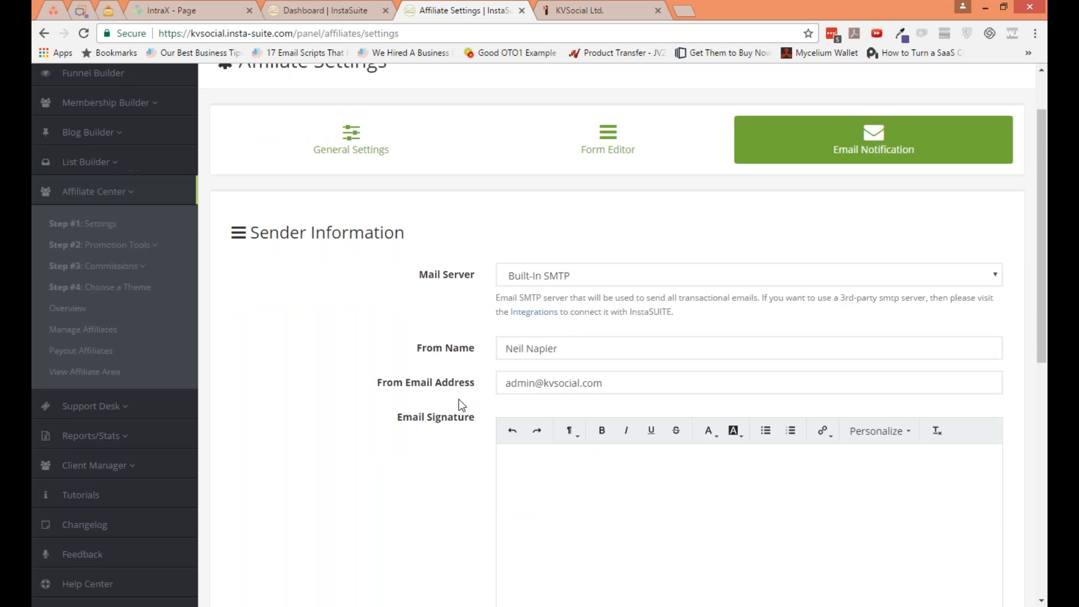
scroll(458, 400, down, 3)
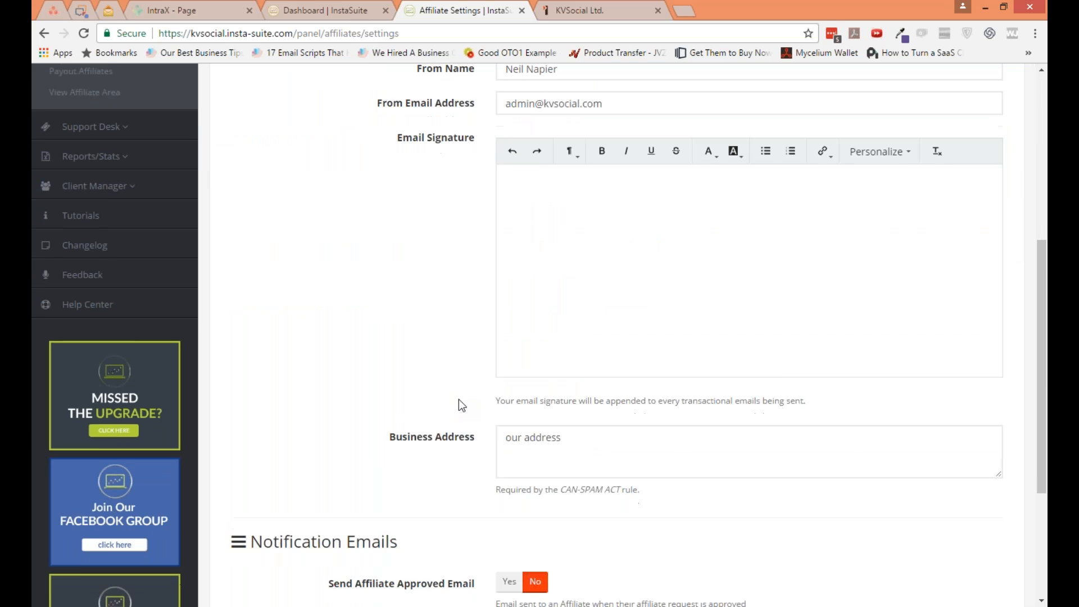
scroll(460, 401, down, 1)
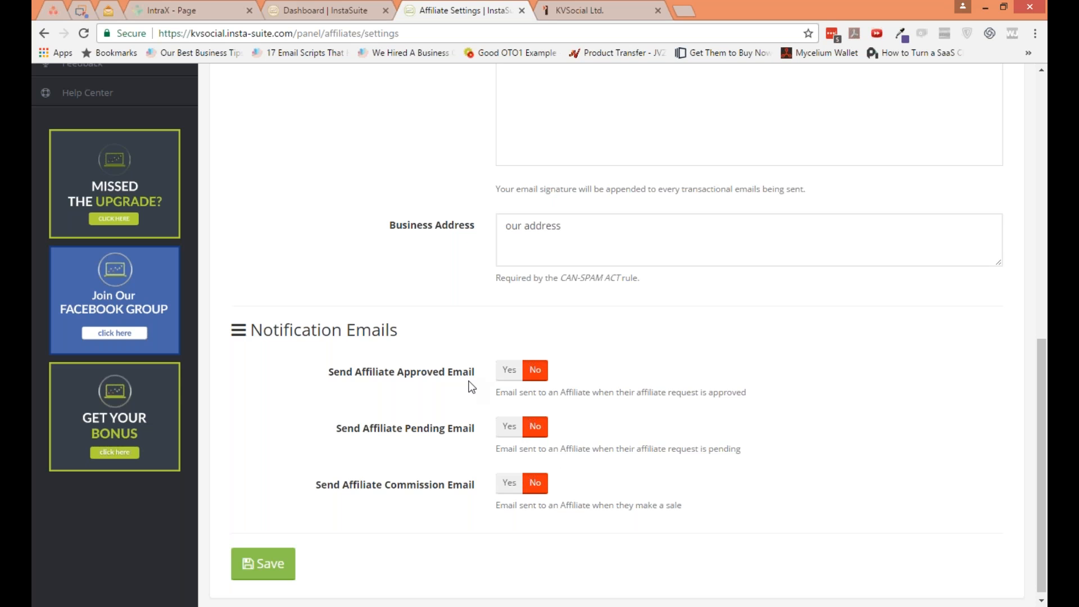
scroll(544, 446, up, 1)
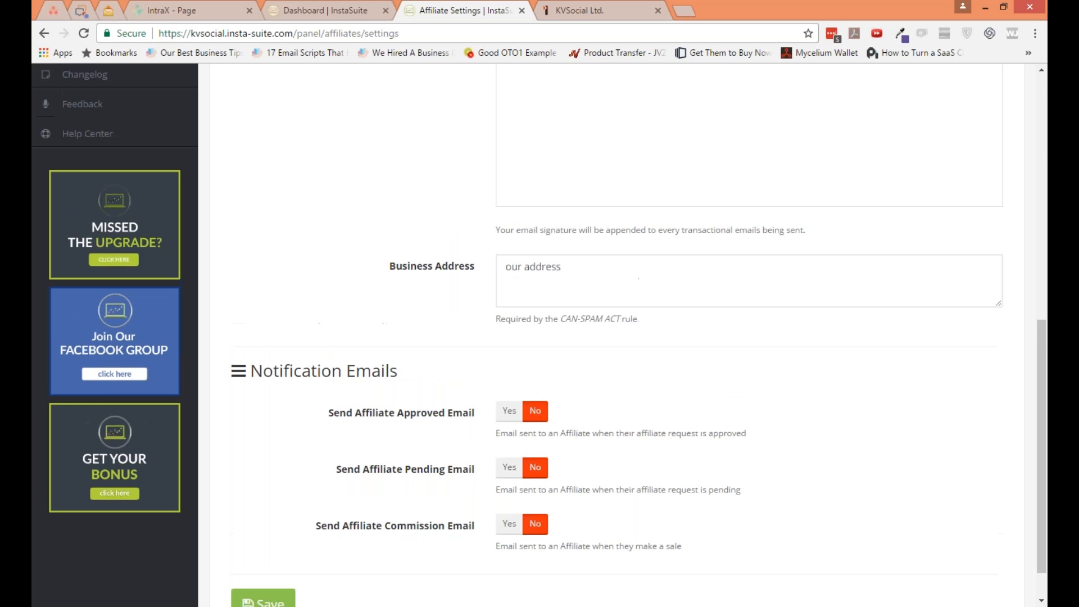
scroll(617, 465, up, 10)
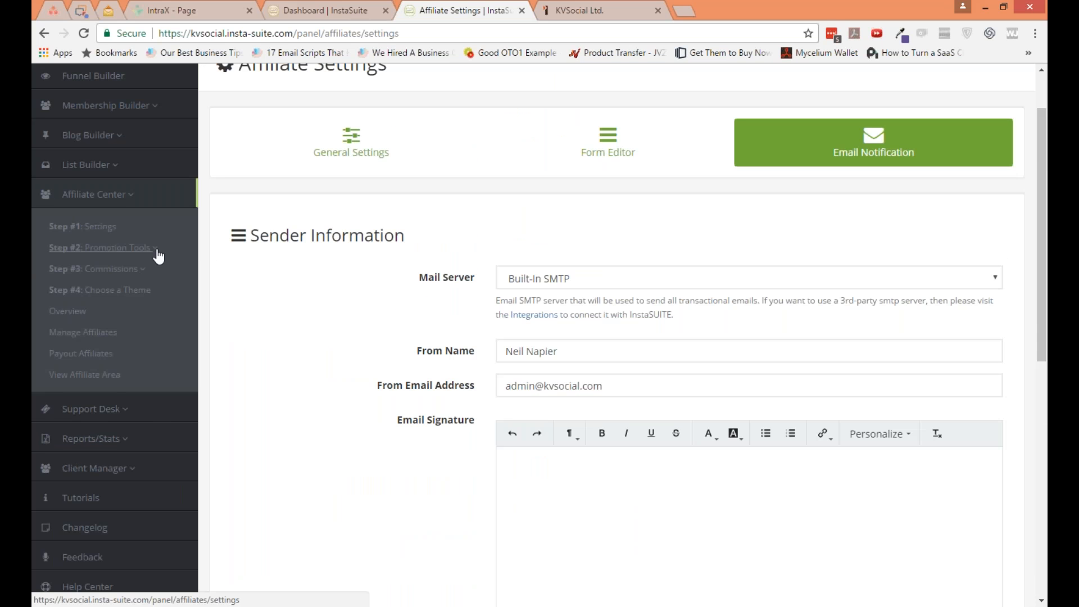
- Open the banner promotion tools and start a new banner for the Systemized Lifestyle product
click(98, 248)
click(88, 272)
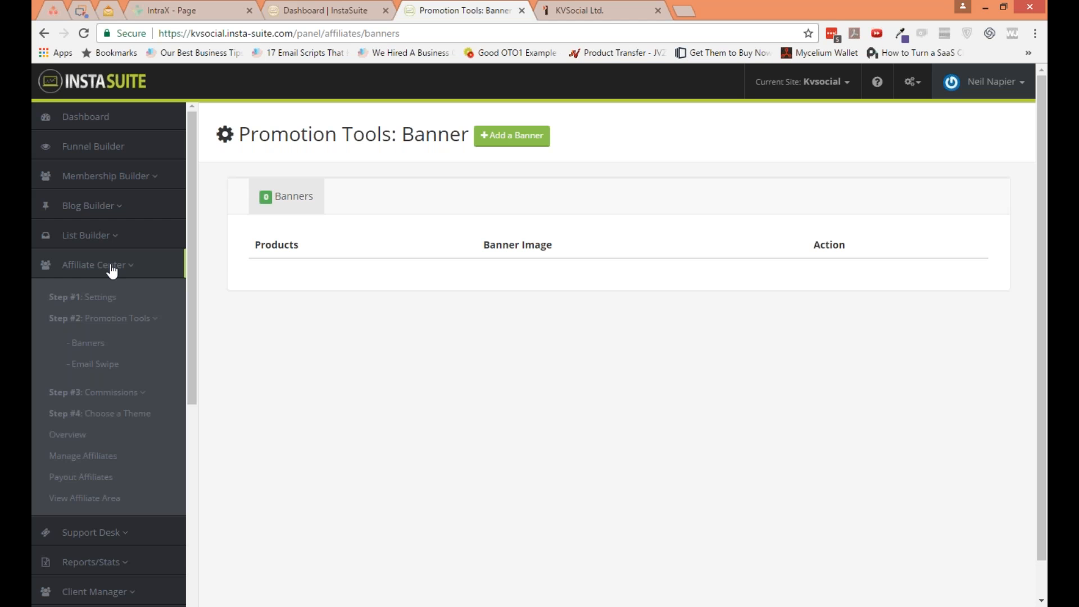
click(516, 133)
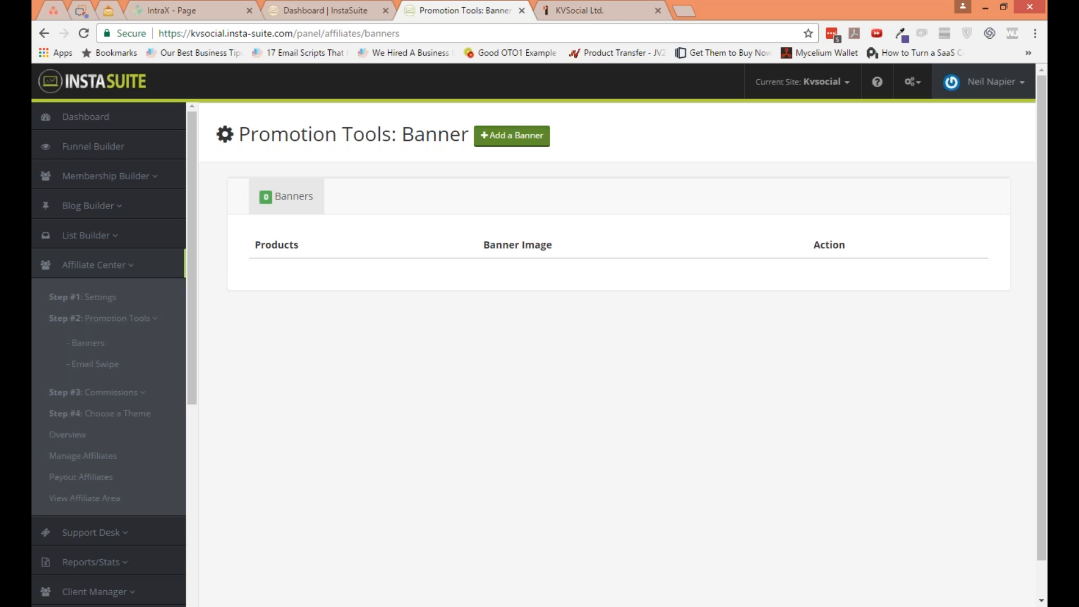
click(561, 219)
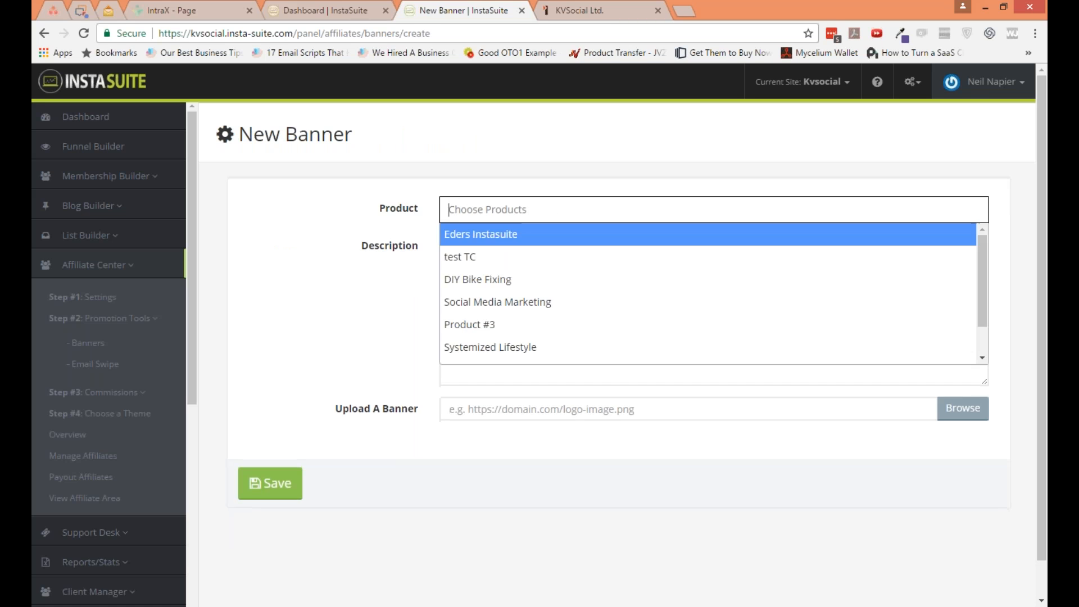
click(528, 347)
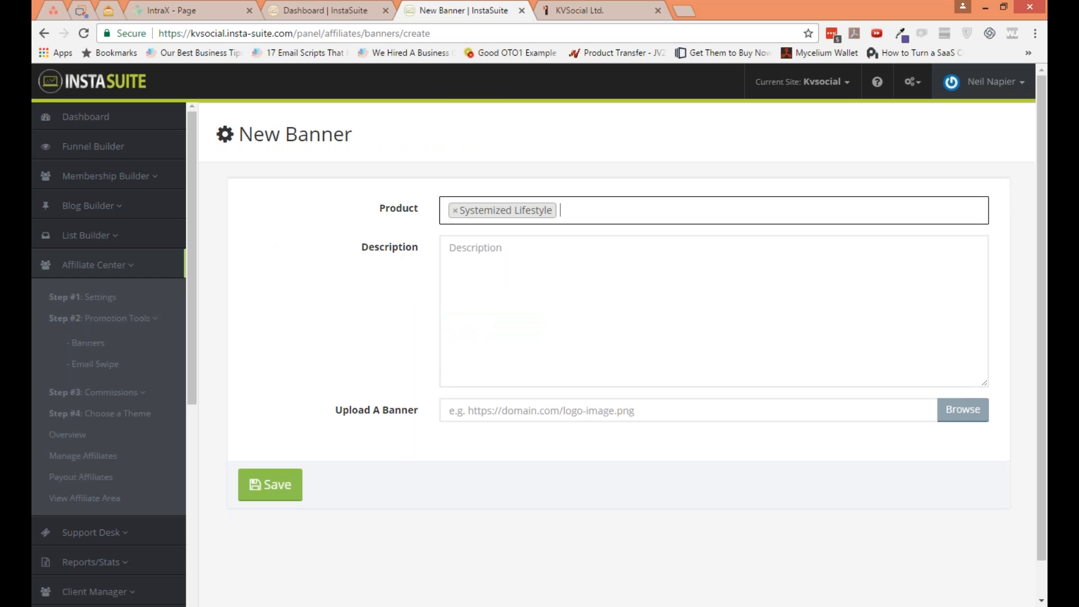
click(510, 272)
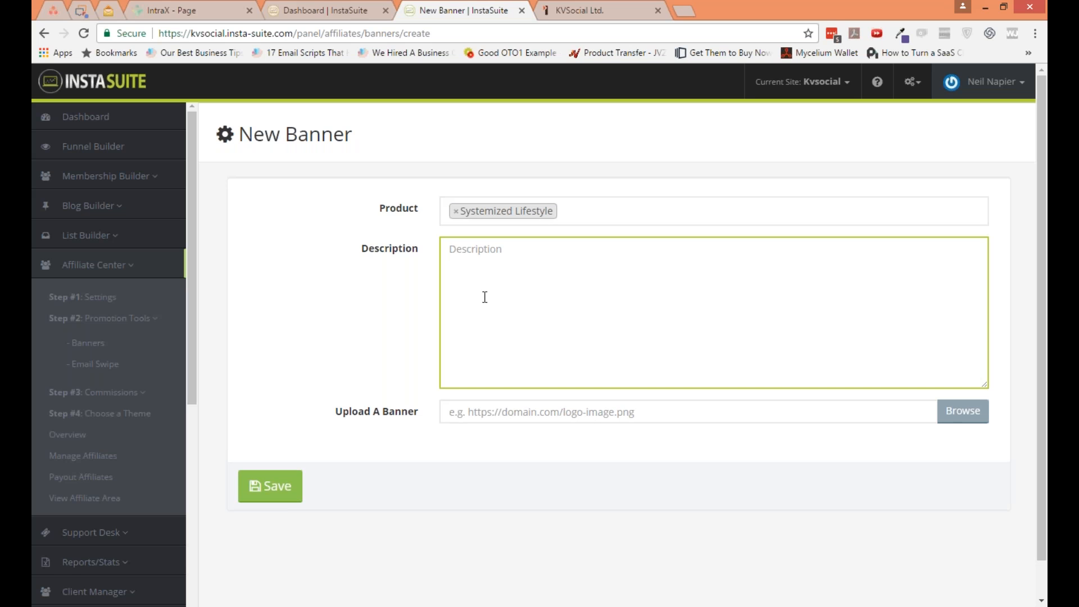
click(478, 408)
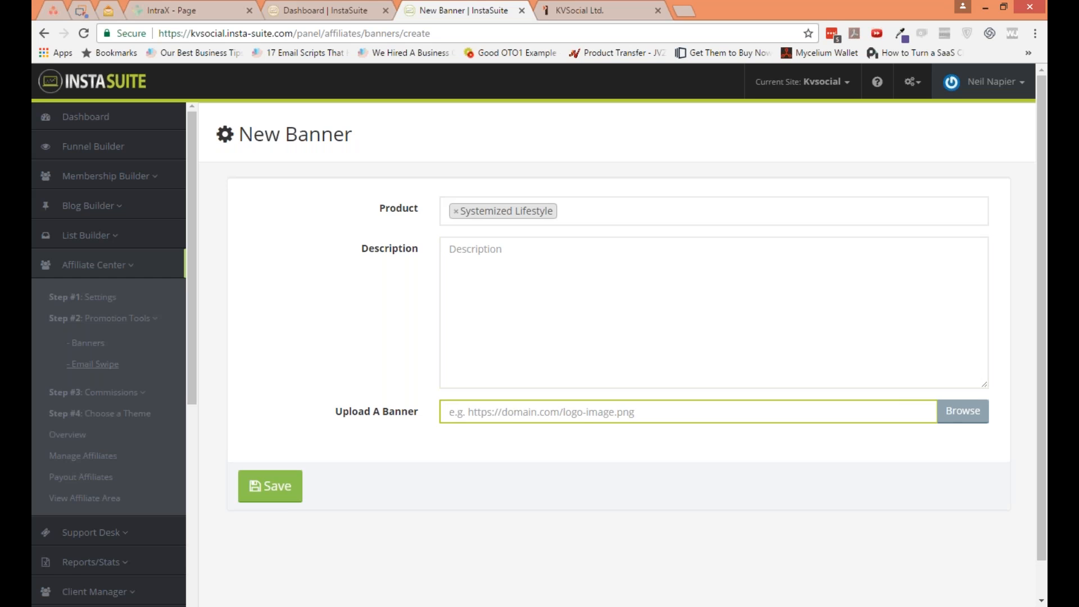
- Open the email swipe promotion tools and examine the form for adding a new email template
click(94, 364)
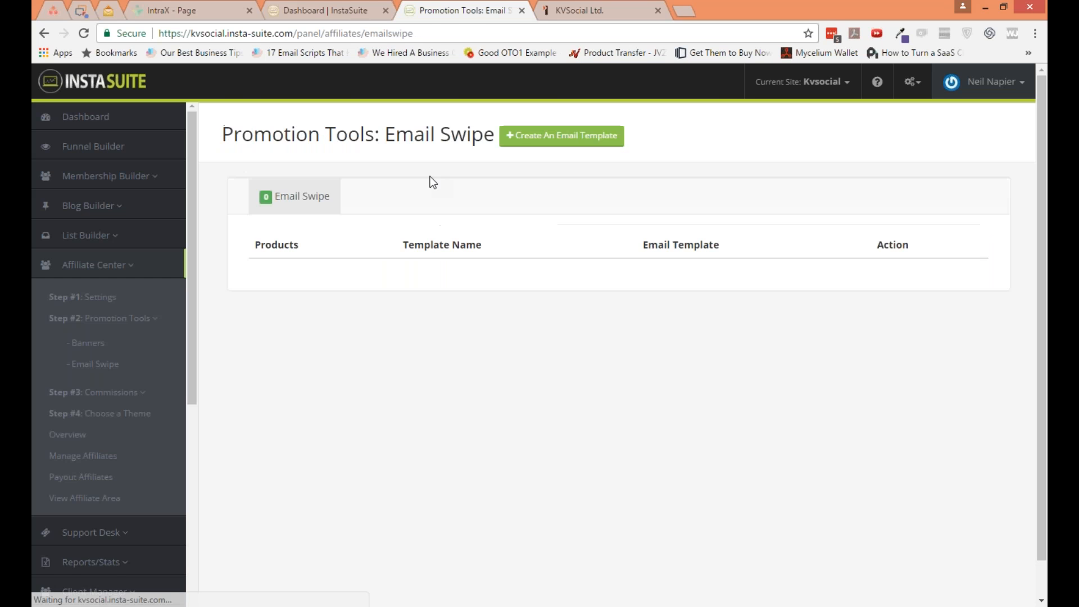
click(561, 135)
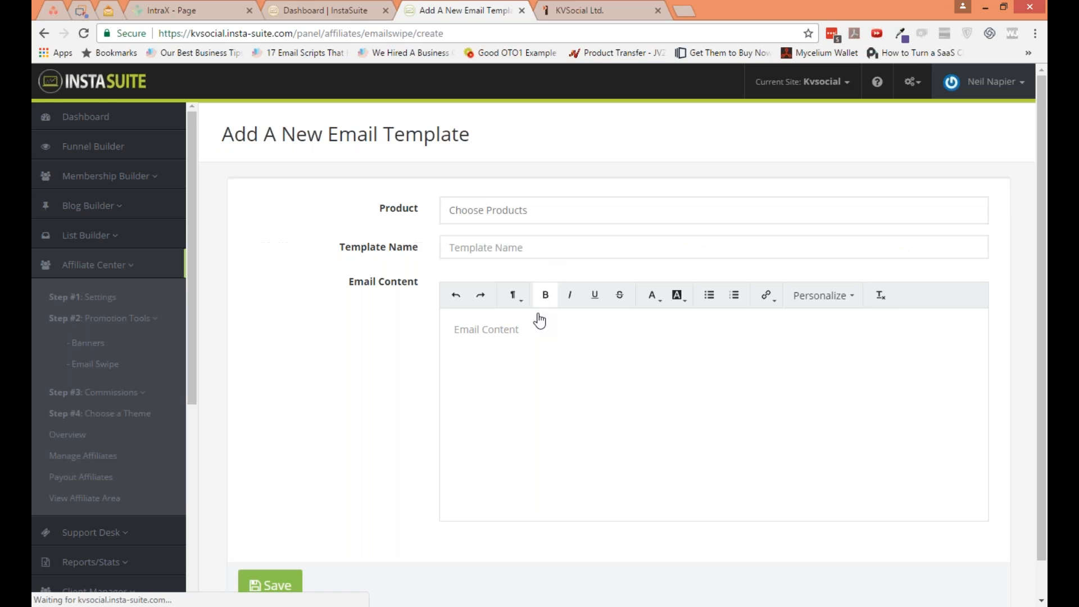
scroll(530, 405, down, 1)
scroll(531, 407, down, 1)
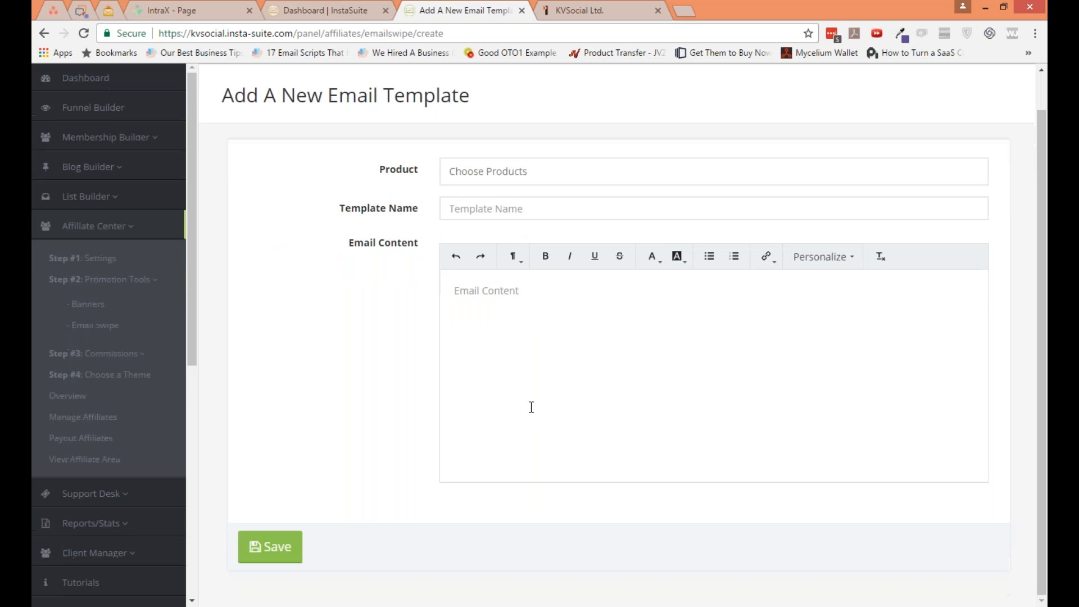
scroll(494, 407, up, 1)
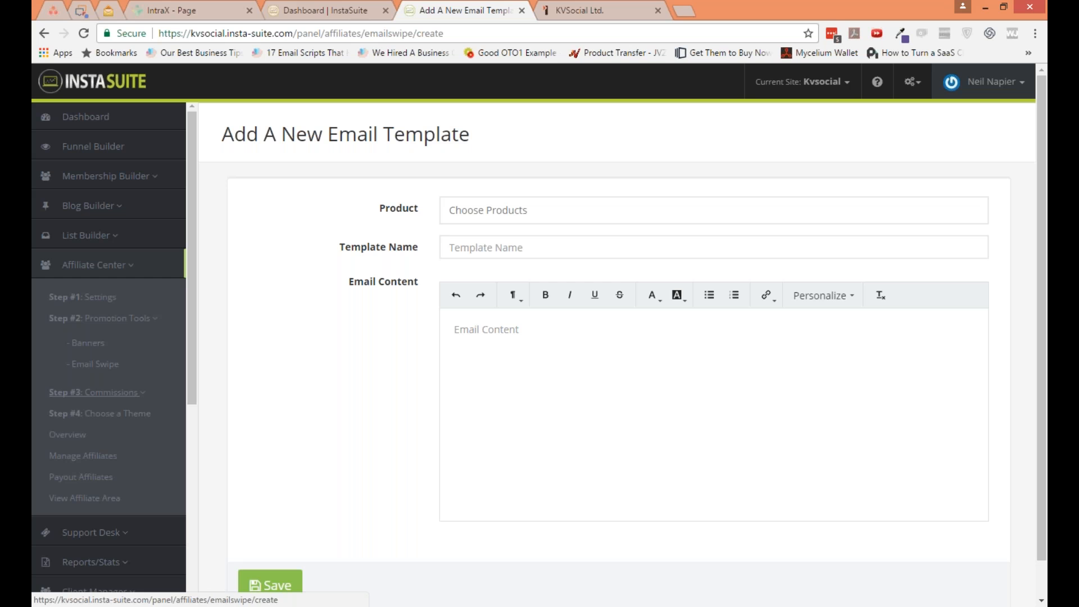
- Start a new affiliate commission plan and assign the InstaSeries product to it
click(136, 393)
click(82, 417)
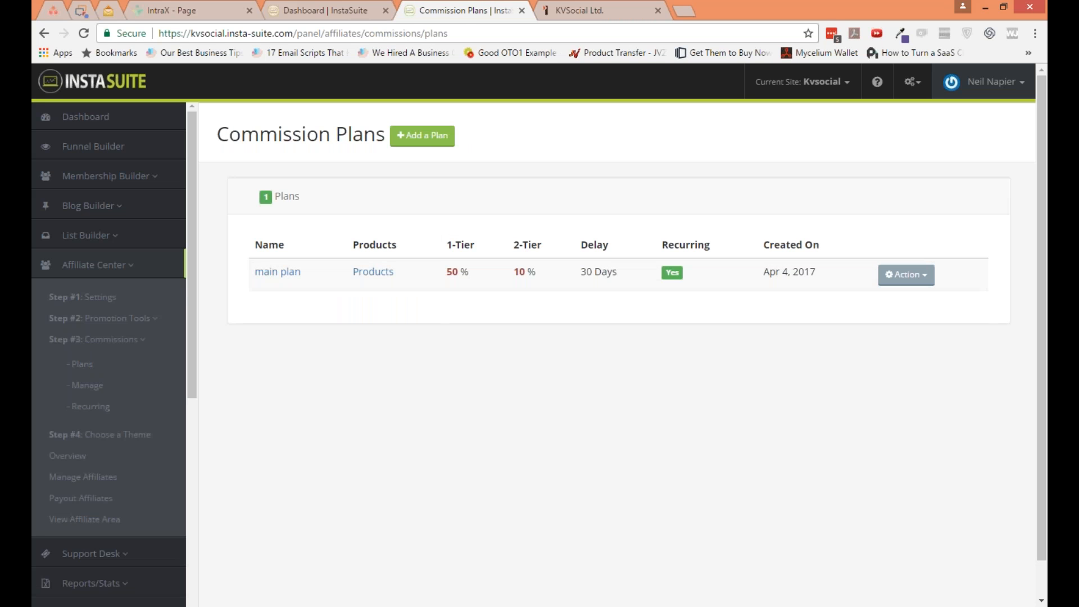
click(438, 144)
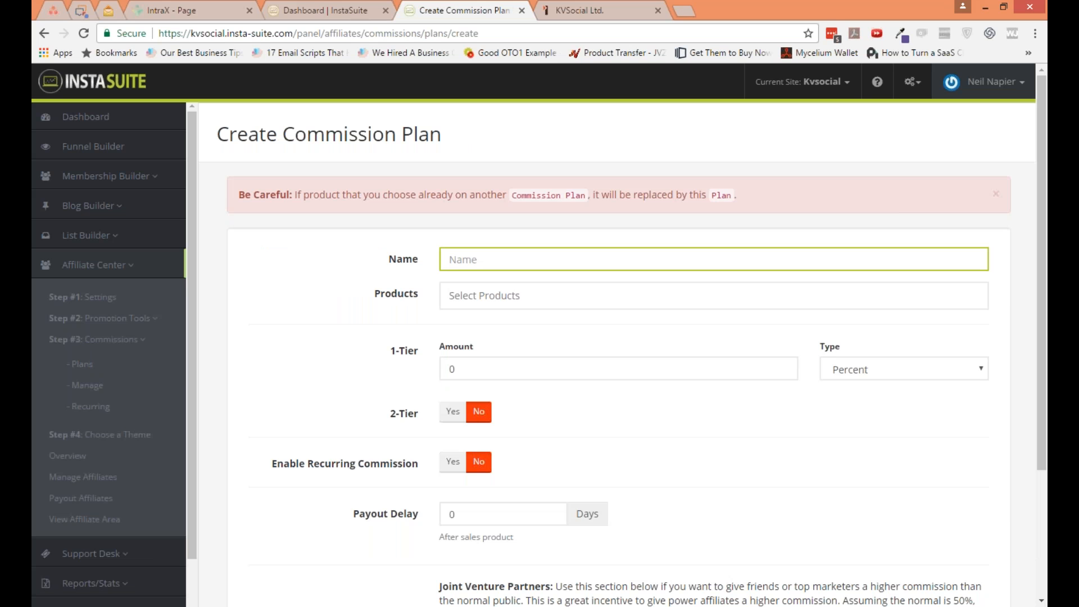
click(496, 265)
click(439, 277)
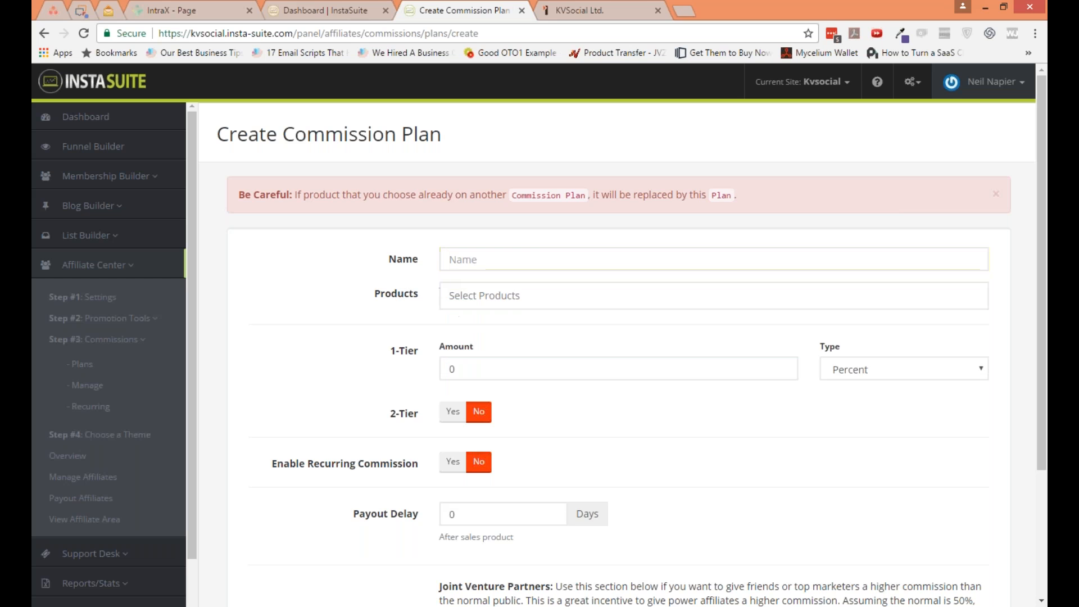
click(467, 292)
click(509, 294)
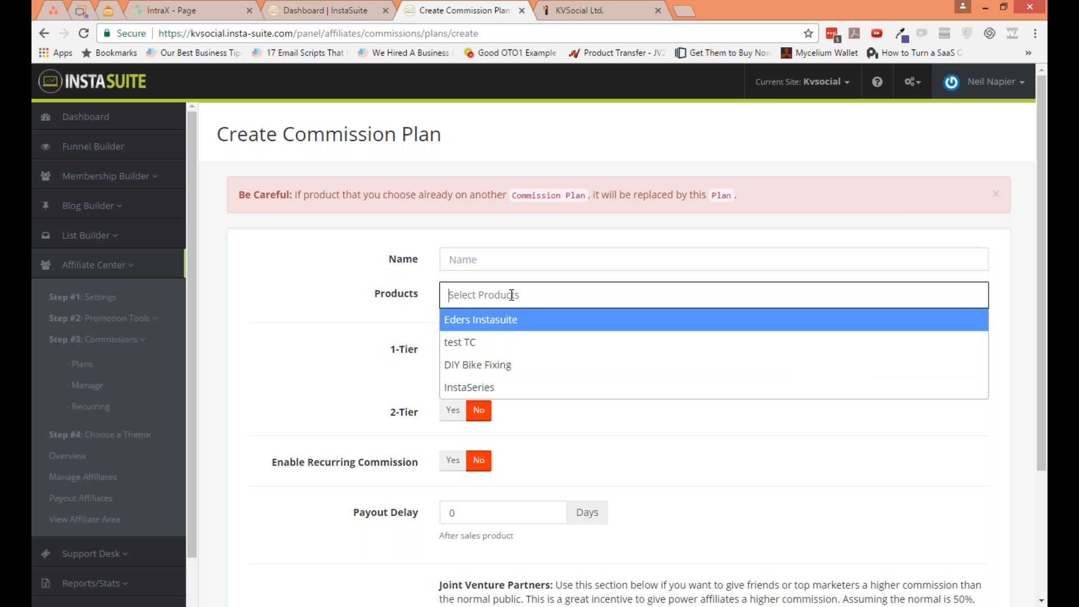
click(508, 387)
- Name the new commission plan "InstaSeries - Main"
click(478, 260)
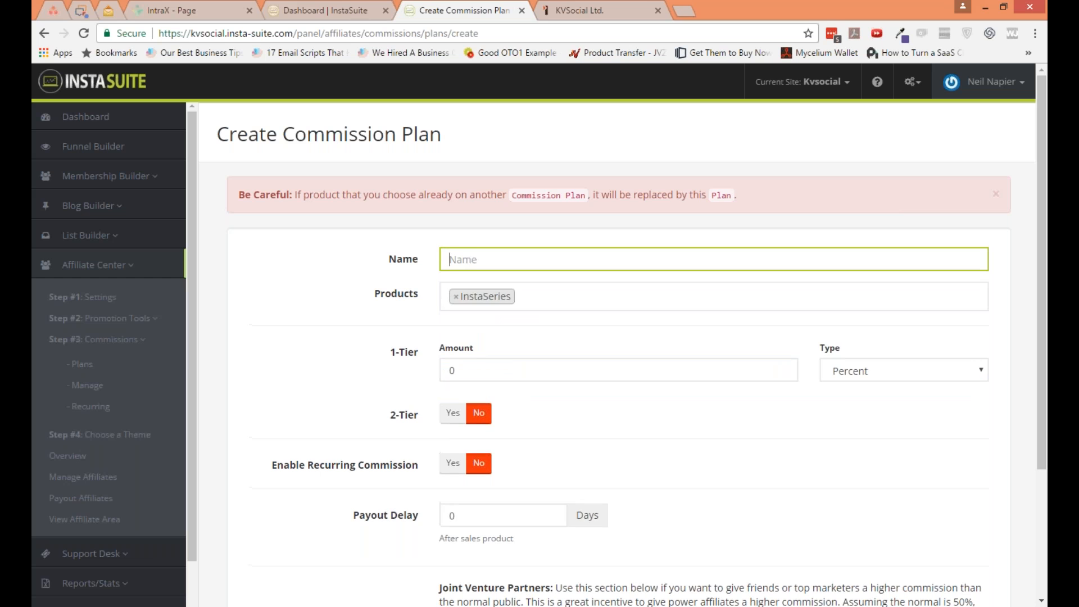
text(InstaS)
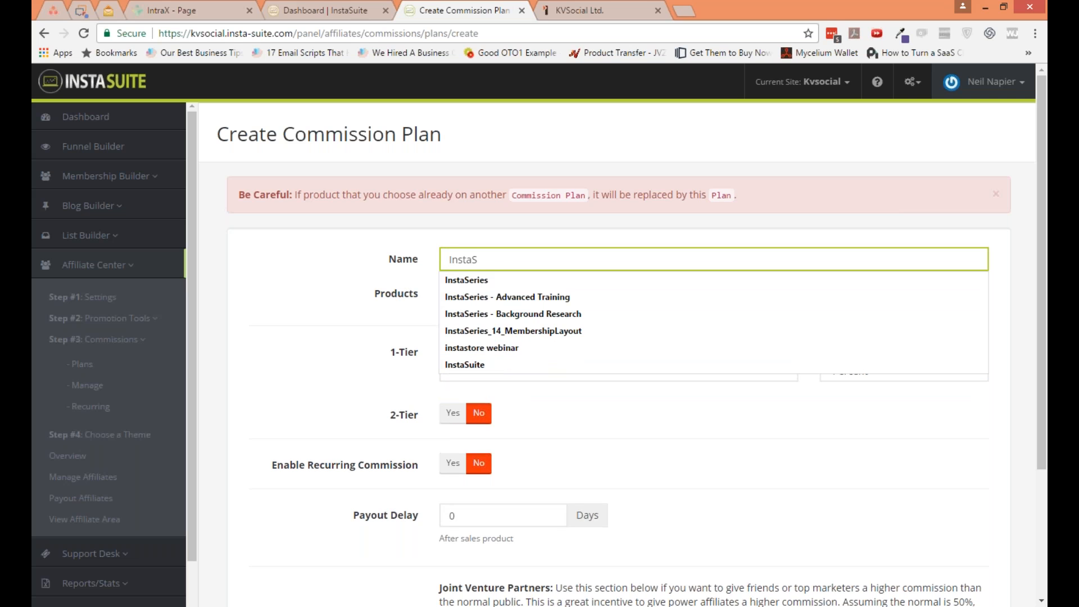
text(eries)
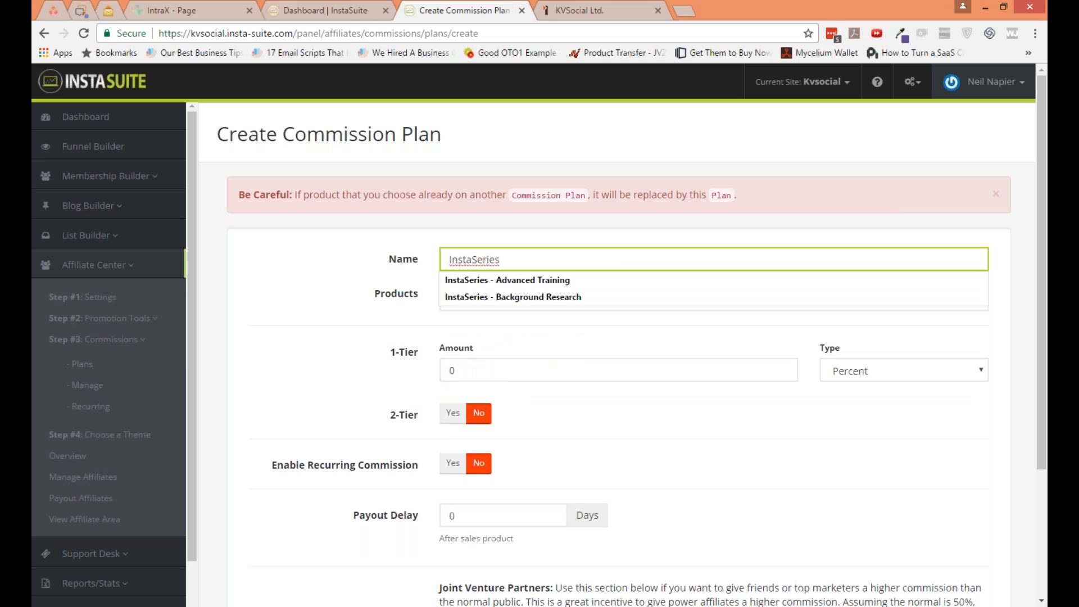
text( - Main)
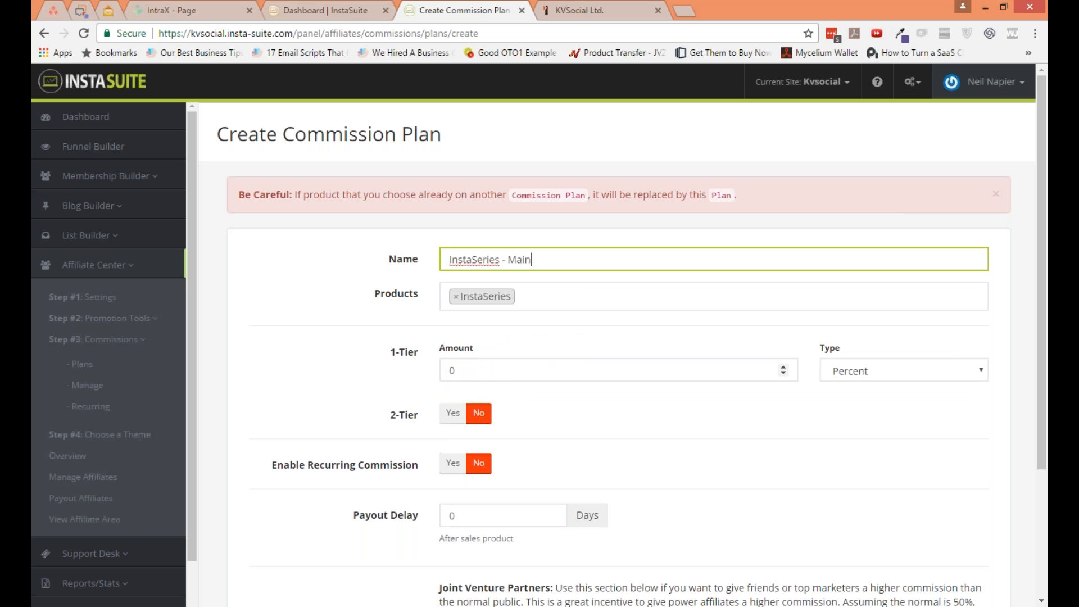
- Set the plan's 1-Tier commission amount to 50 and keep its type as Percent
drag(462, 369, 376, 367)
text(50)
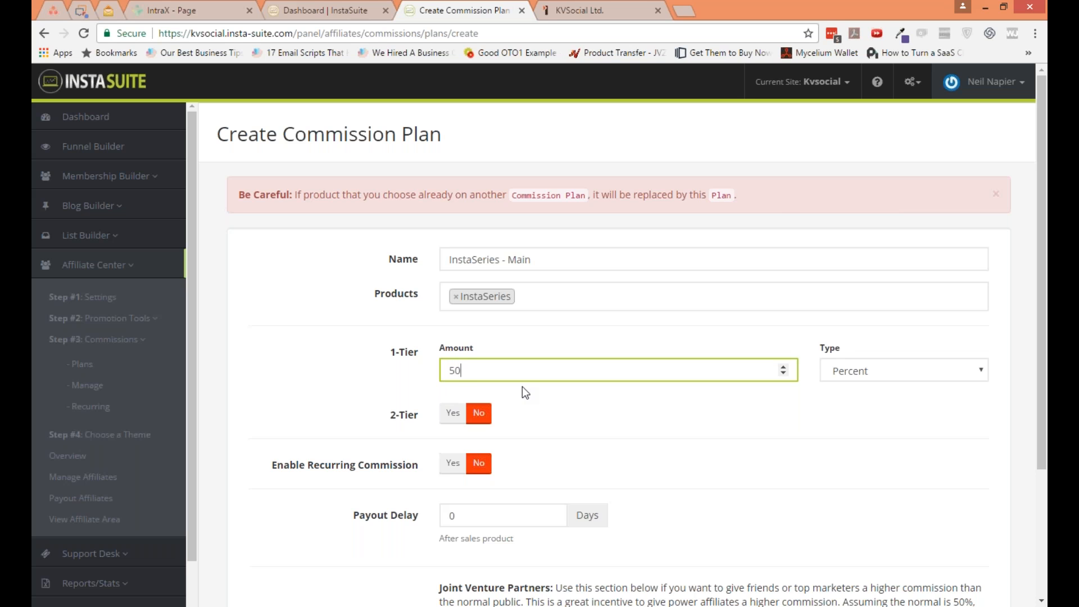
key(Tab)
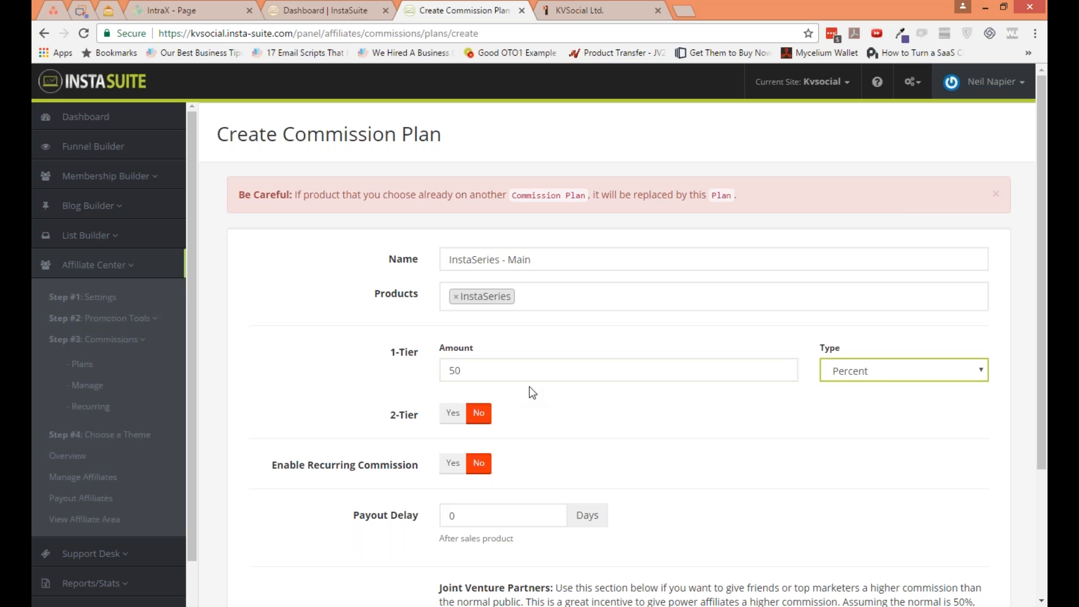
click(886, 379)
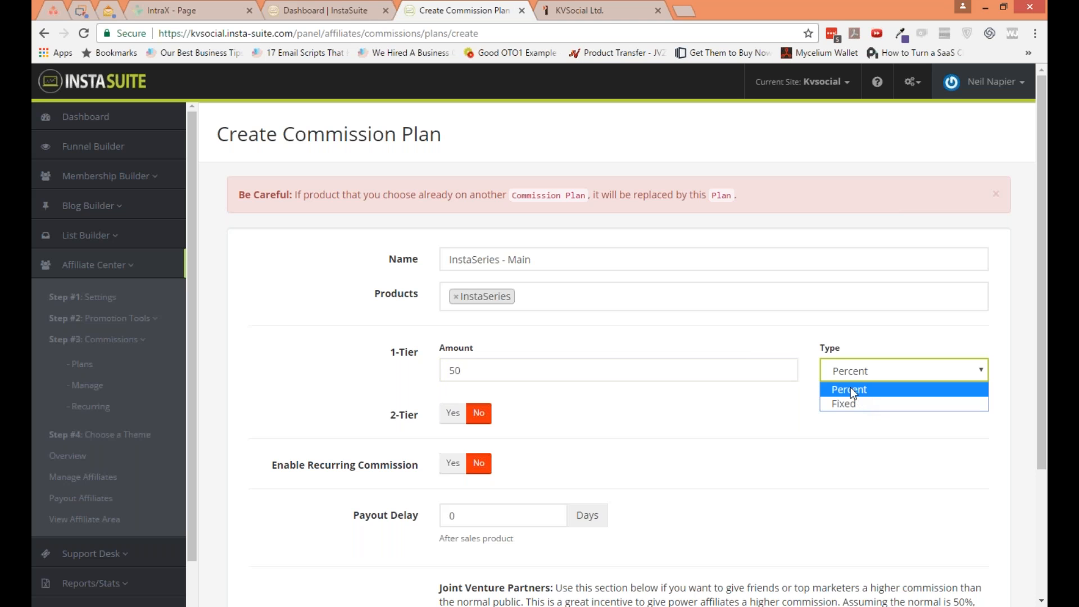
- Enable the plan's 2-Tier commission and set its amount to 10 percent
click(458, 416)
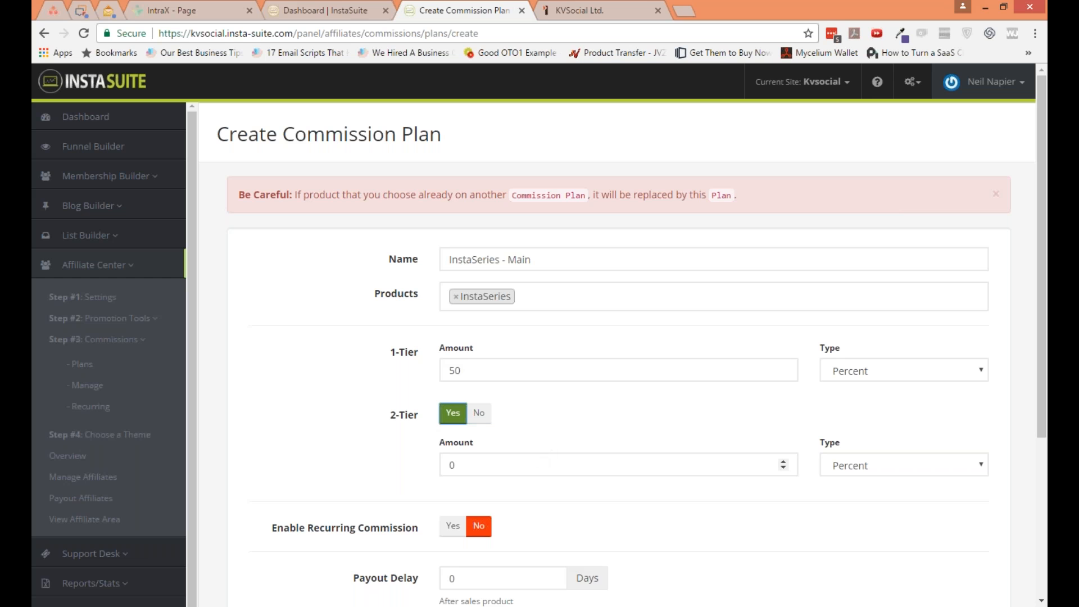
click(483, 471)
key(BackSpace)
text(1)
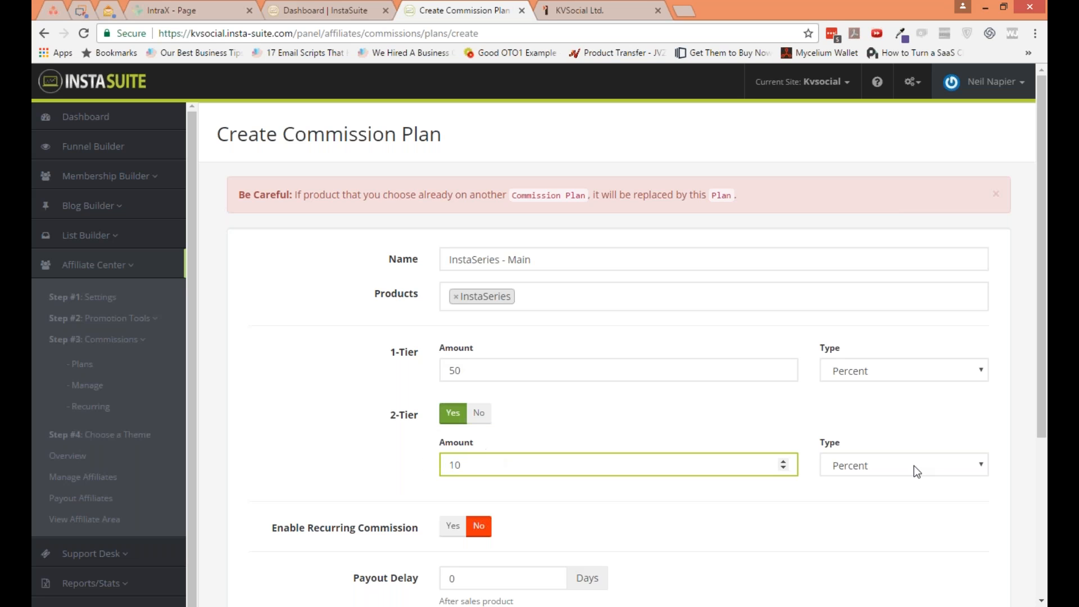
click(838, 493)
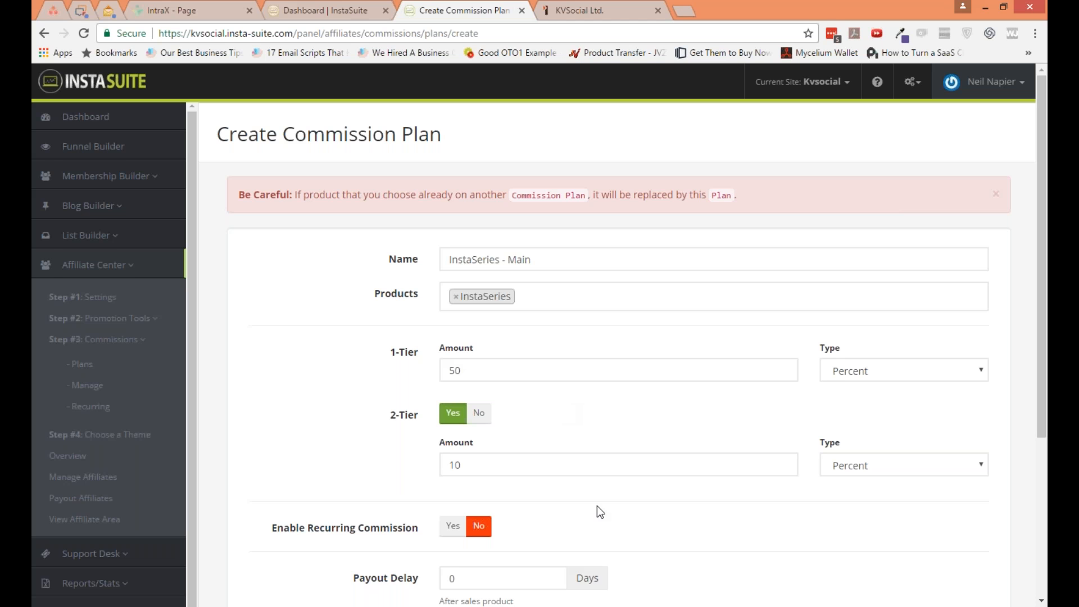
scroll(596, 506, down, 2)
click(479, 455)
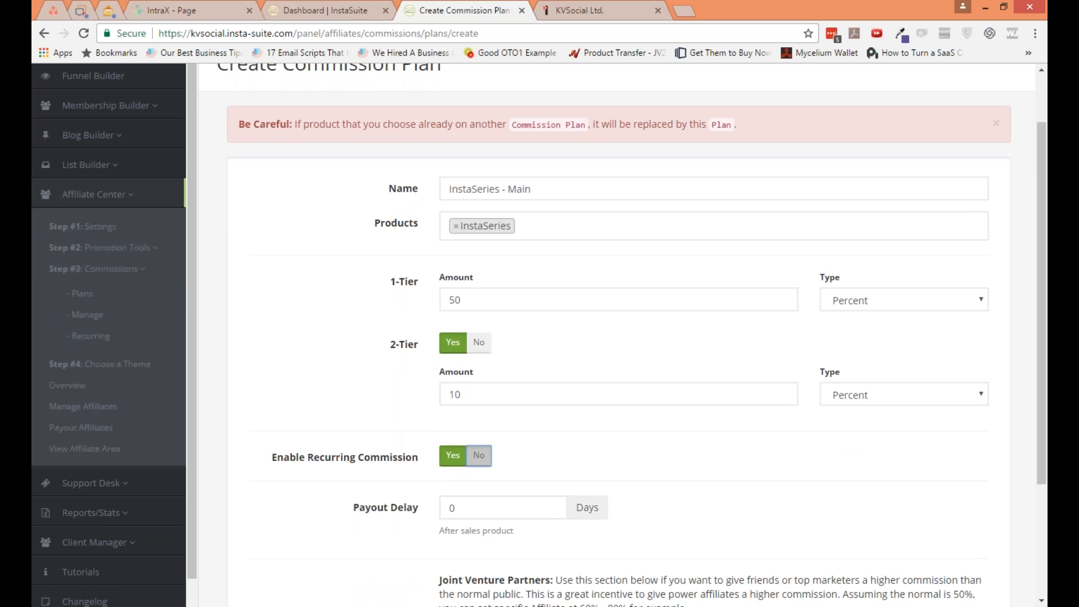
click(479, 455)
- Set the commission plan's payout delay to 30 days
scroll(500, 500, down, 1)
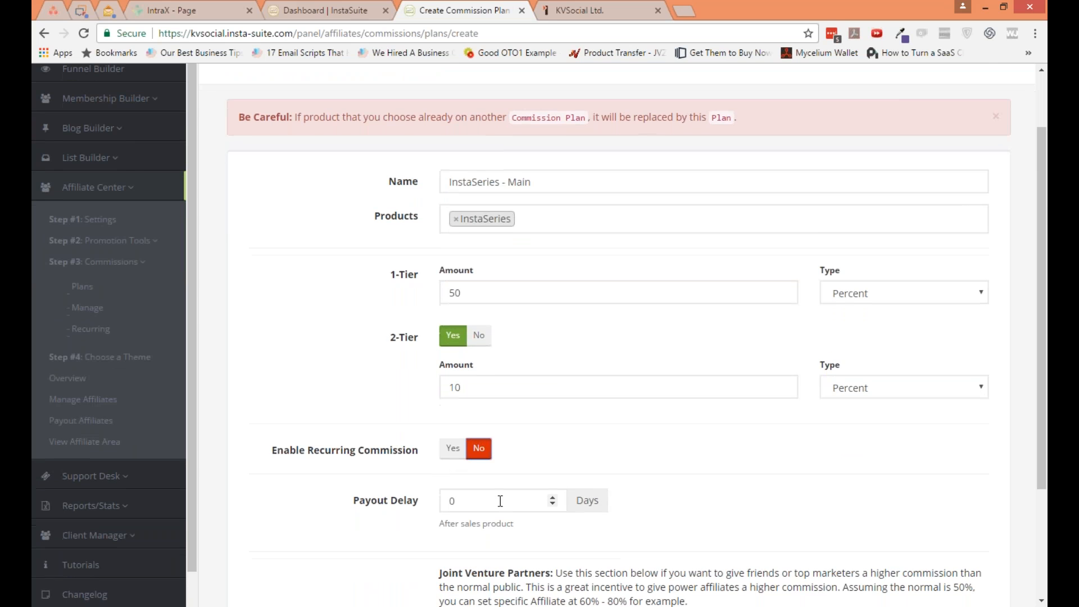
scroll(500, 501, down, 3)
double_click(450, 366)
text(3)
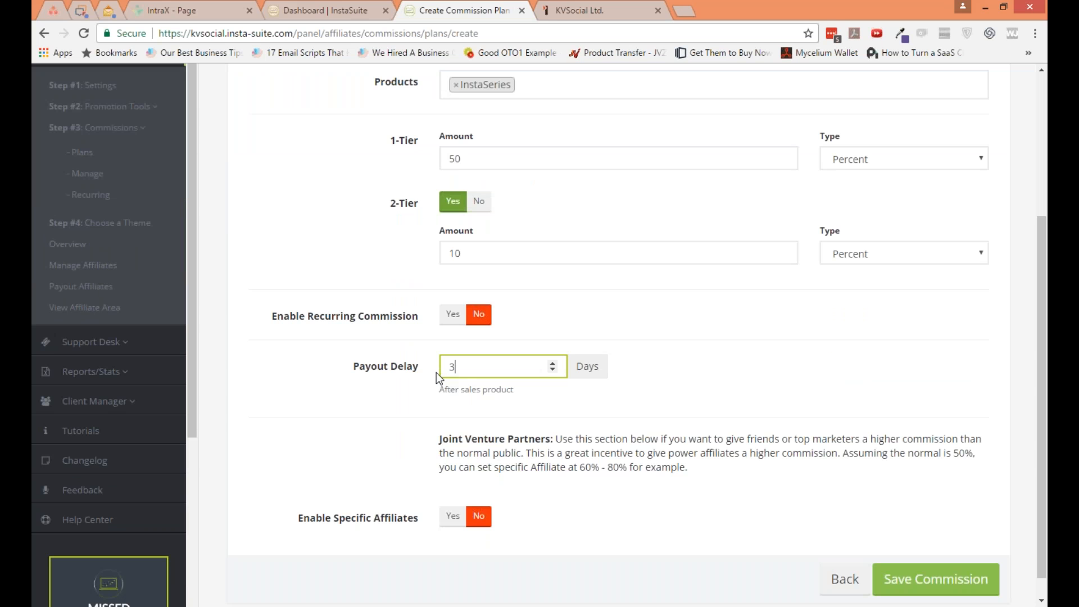
click(615, 410)
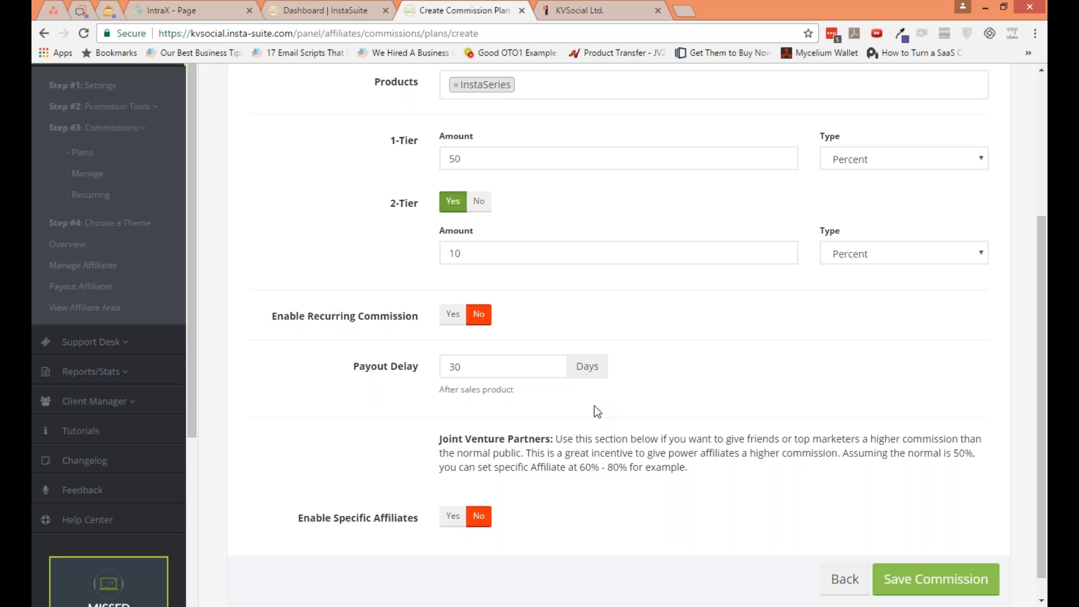
click(476, 369)
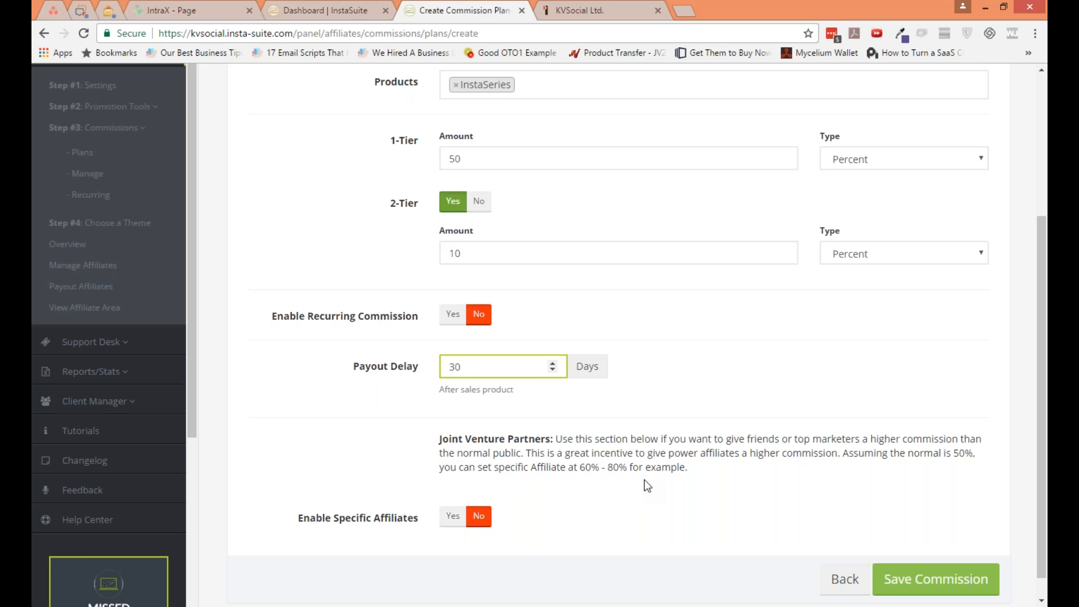
- Enable specific affiliates for the plan and set their commission amount to 60
click(453, 516)
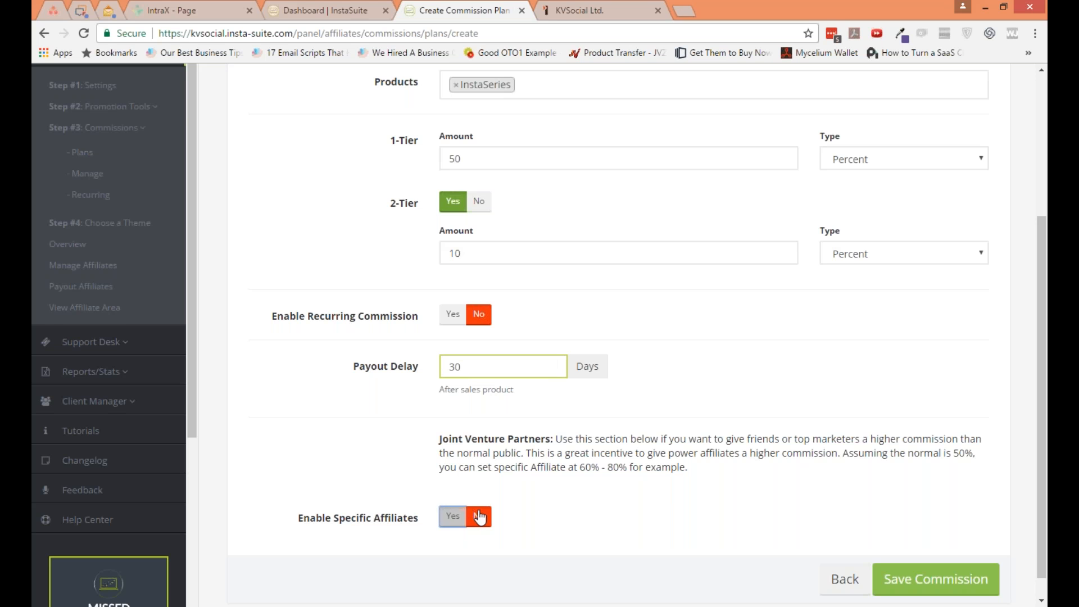
scroll(453, 516, down, 1)
scroll(618, 498, down, 1)
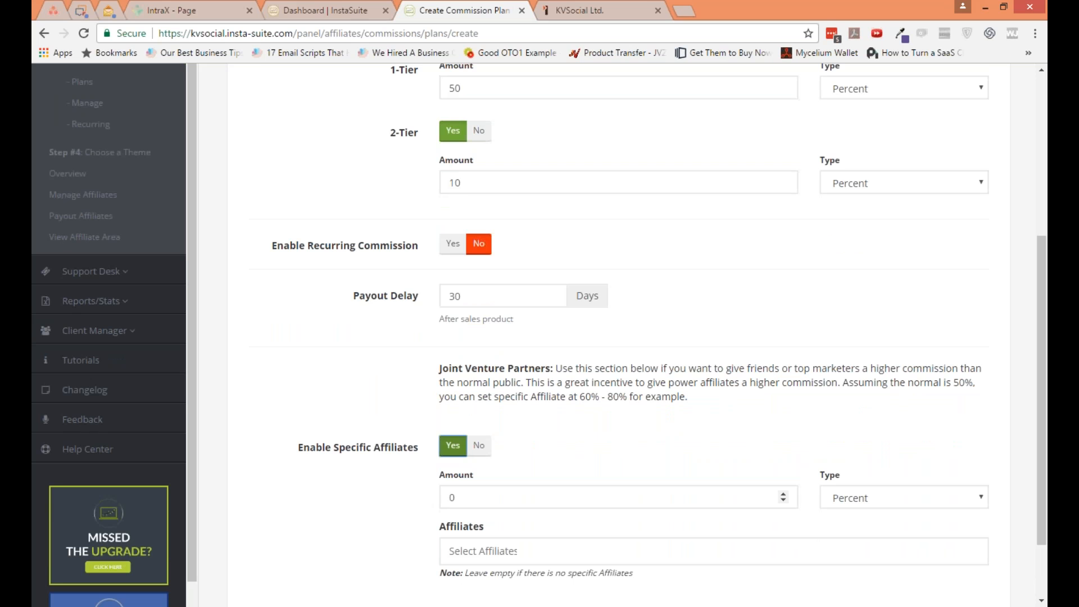
click(523, 496)
drag(462, 496, 437, 495)
text(60)
- Assign the existing affiliate to the specific commission and keep its type as Percent
click(512, 550)
click(509, 570)
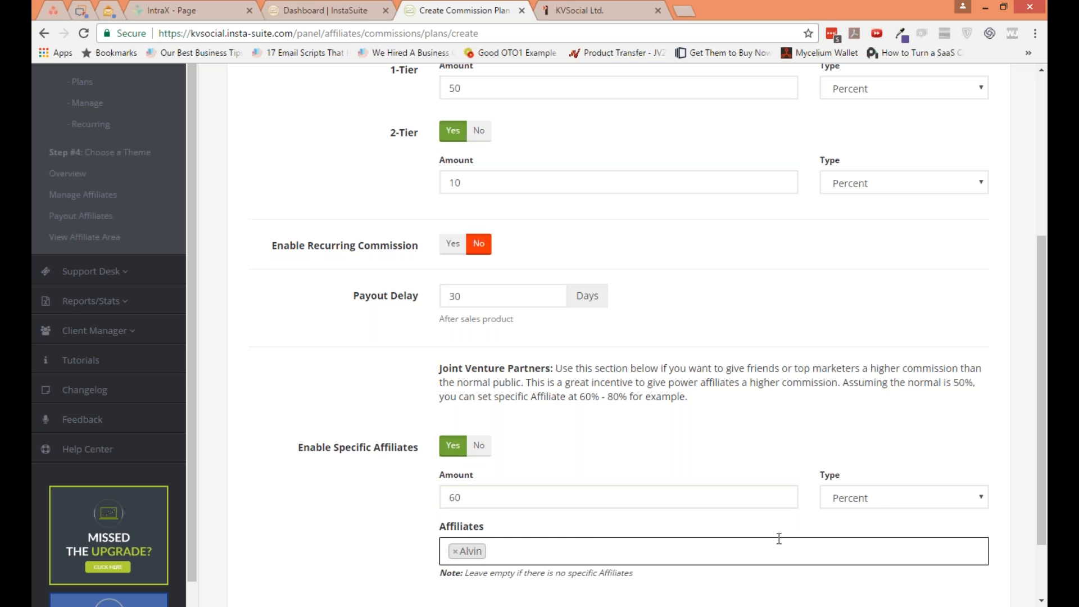
click(883, 498)
click(884, 513)
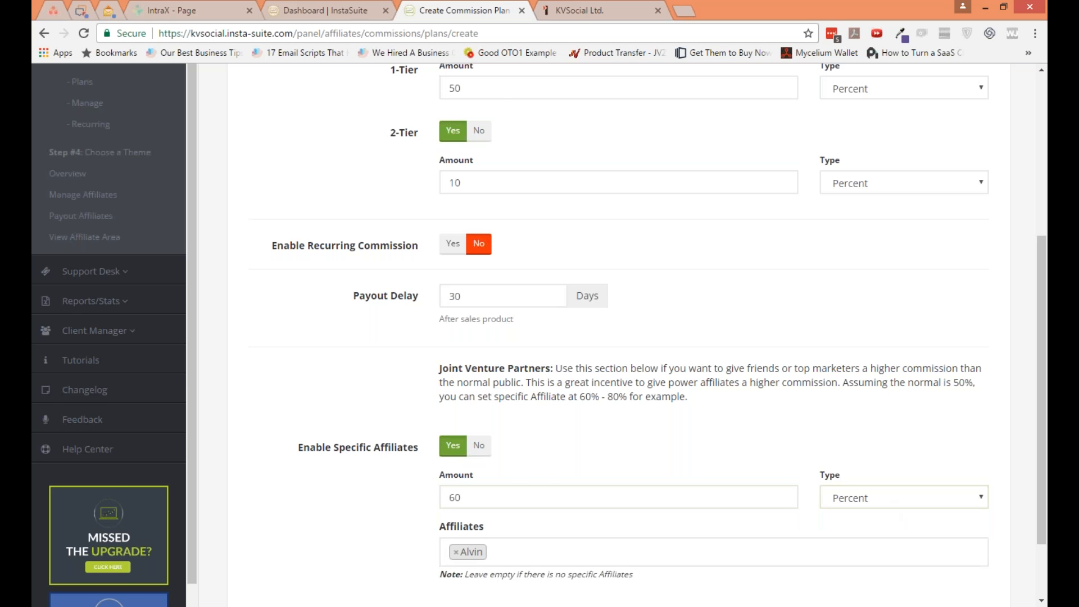
- Check the completed plan settings and save the commission plan
scroll(618, 337, down, 2)
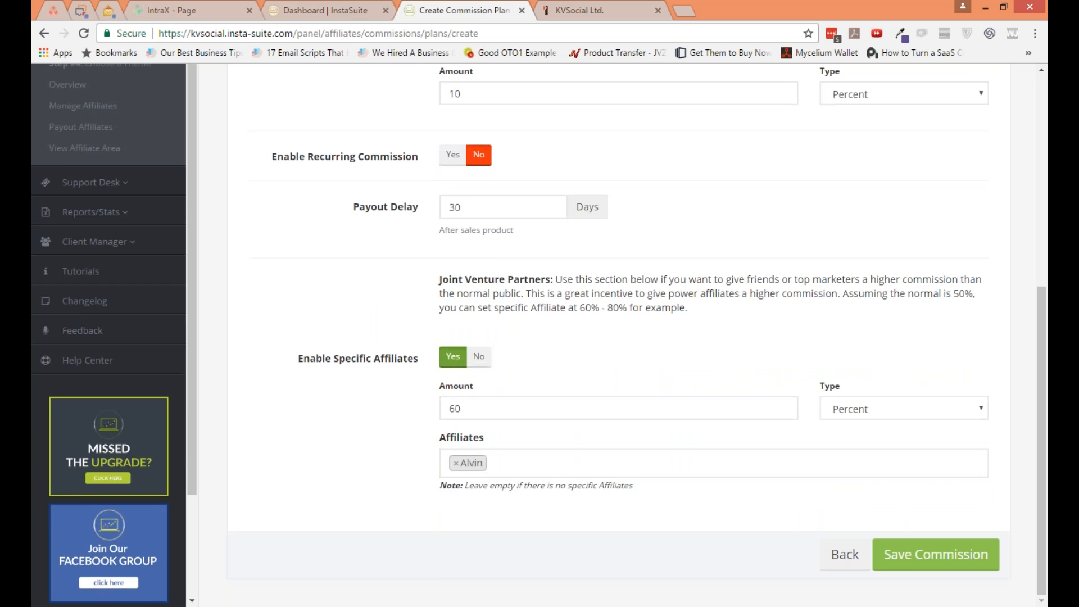
scroll(618, 337, up, 5)
scroll(618, 337, up, 2)
scroll(618, 337, down, 5)
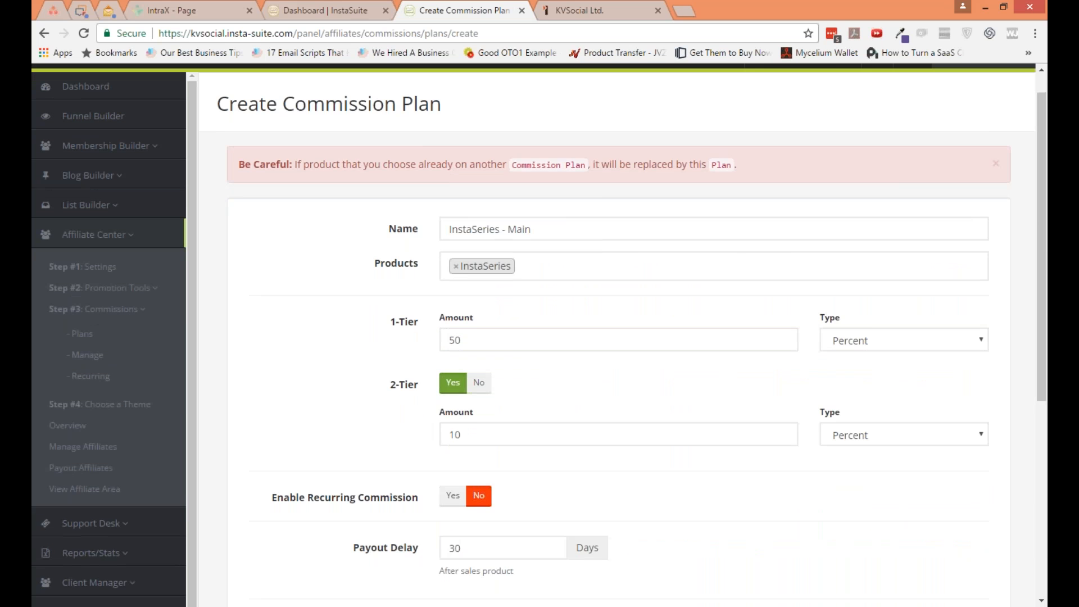
scroll(618, 337, down, 2)
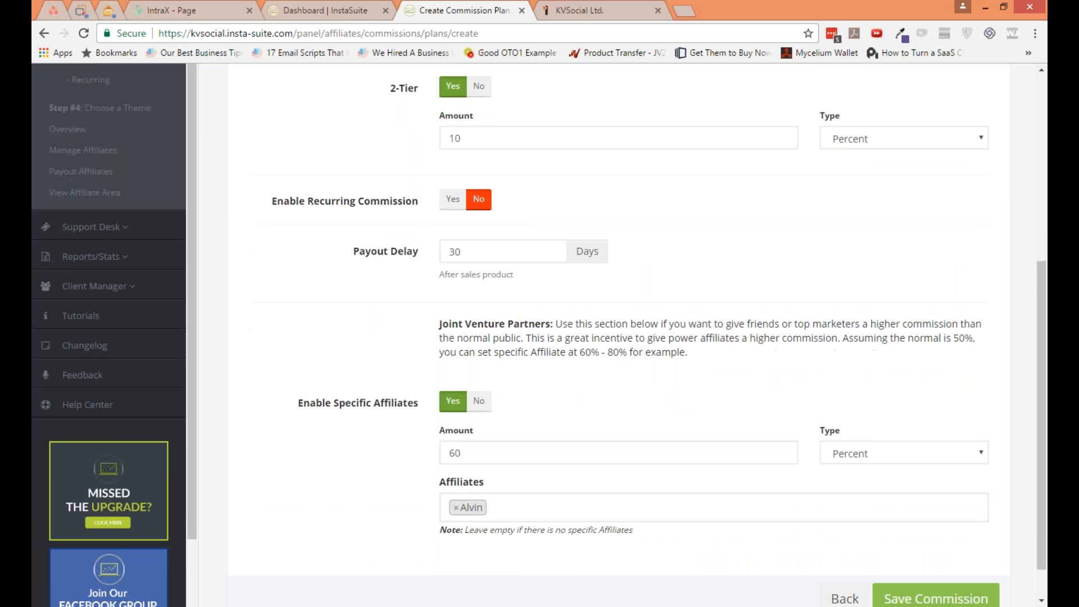
click(904, 550)
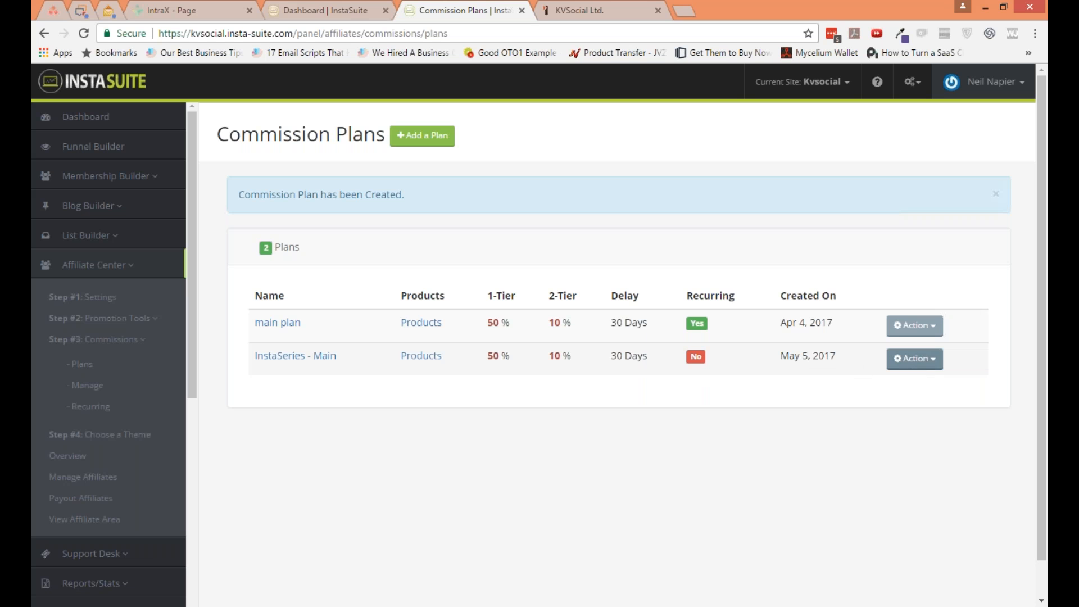
- Check the actions available for the InstaSeries - Main plan and view the Commissions and Recurring Commissions pages
click(915, 363)
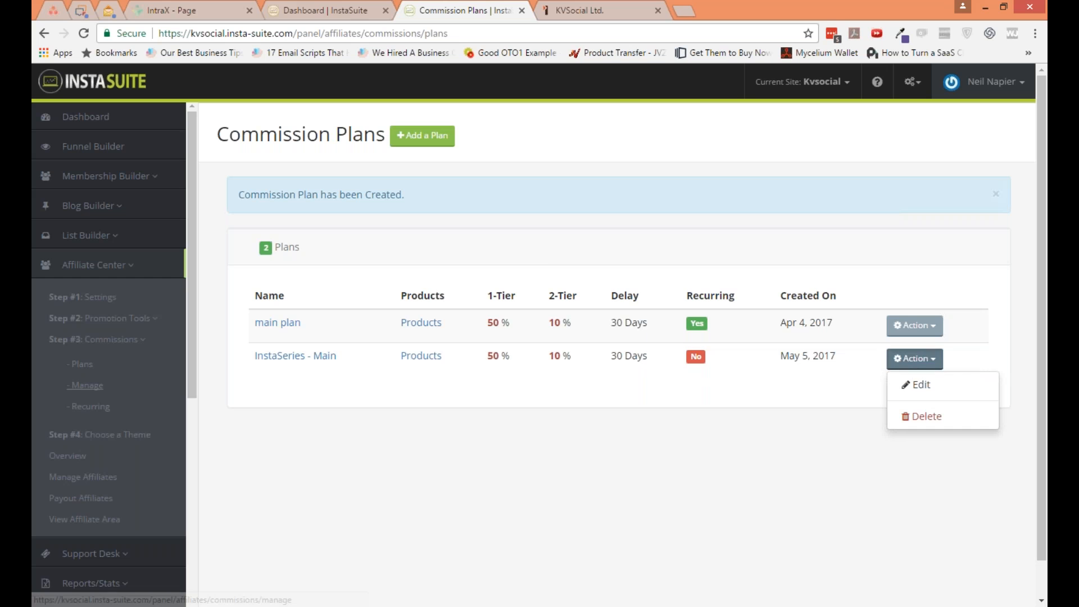
click(157, 386)
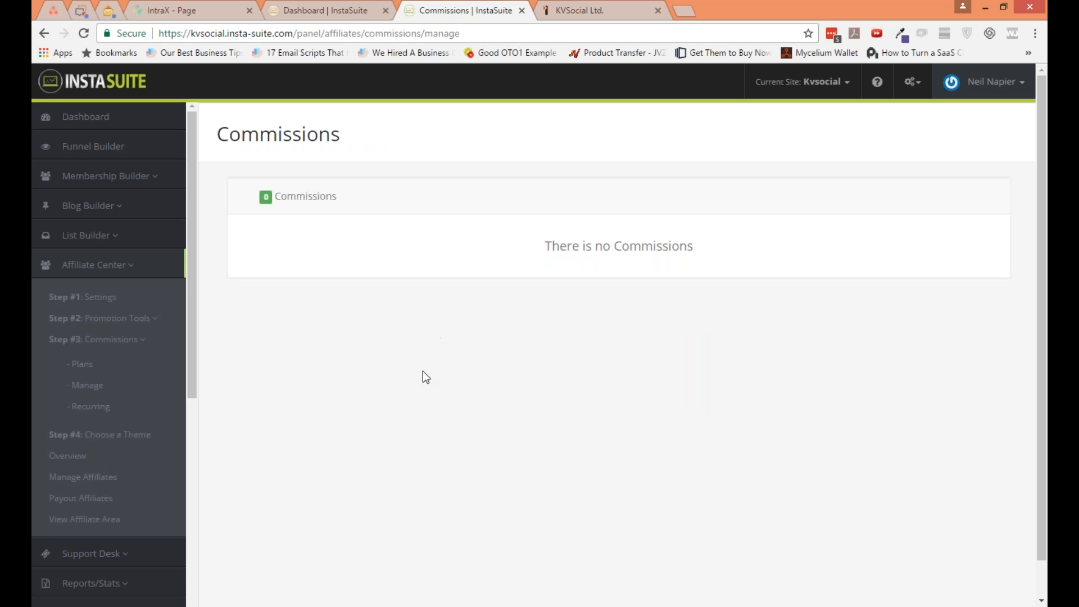
click(90, 406)
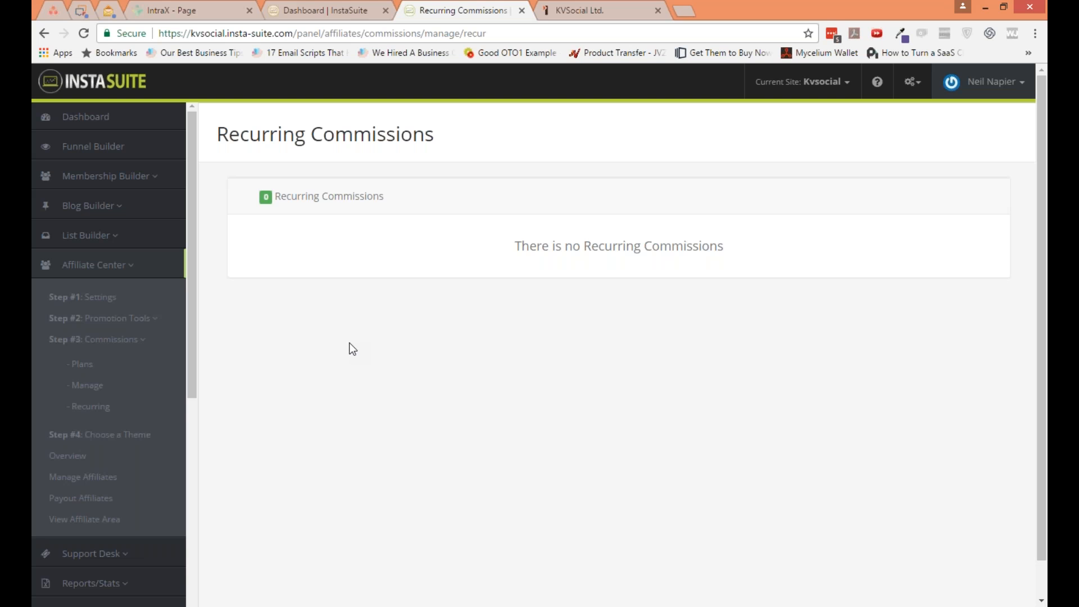
- Go through the affiliate theme choice to the affiliate area and examine its dashboard with referral link, campaigns and payment log
click(101, 435)
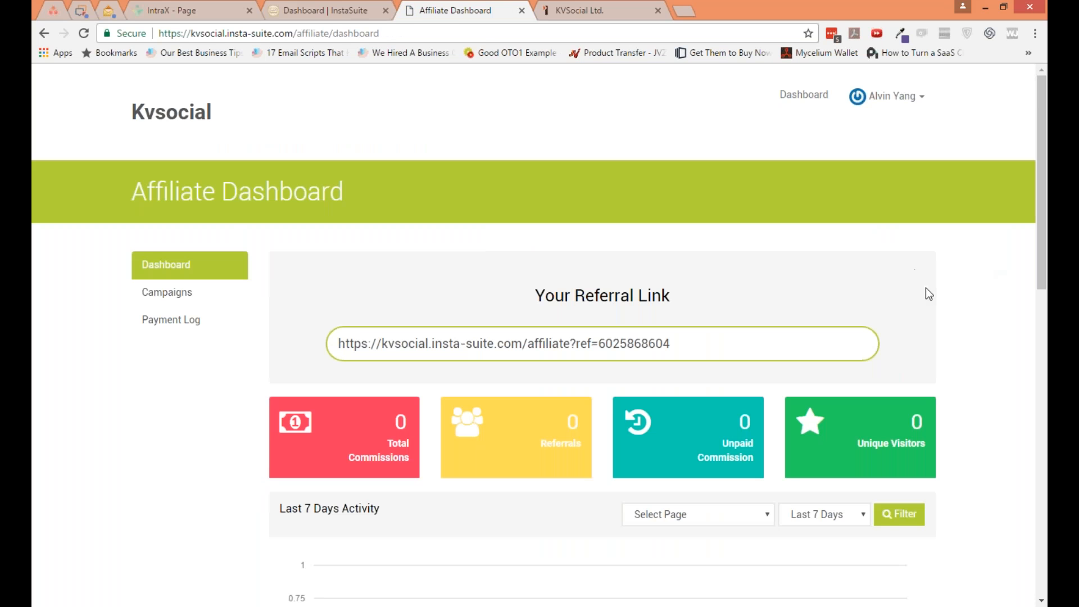
scroll(901, 308, down, 1)
scroll(900, 308, up, 1)
drag(735, 348, 349, 337)
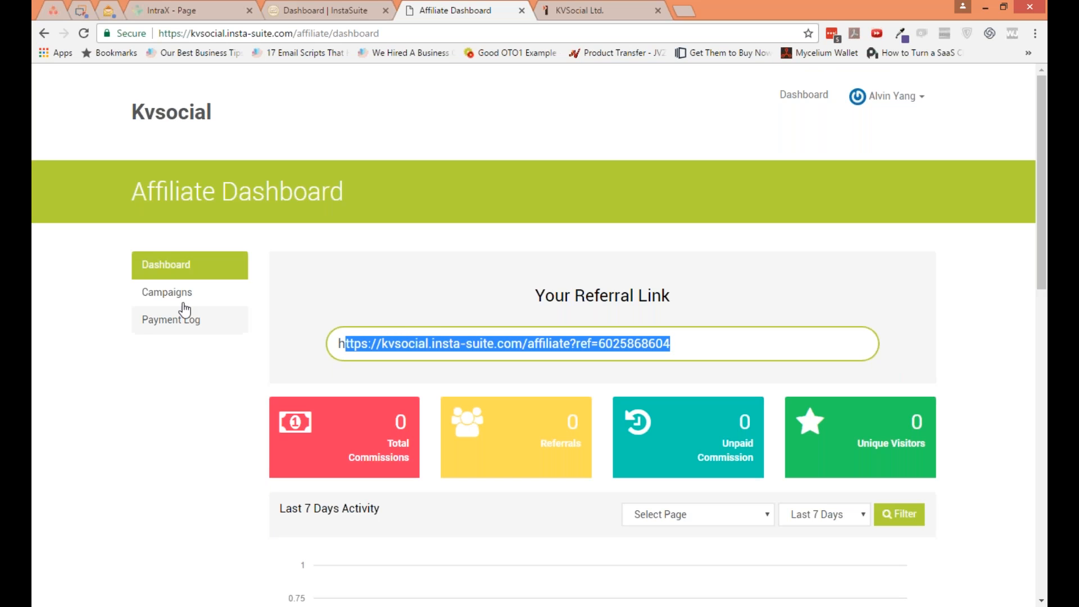
click(191, 301)
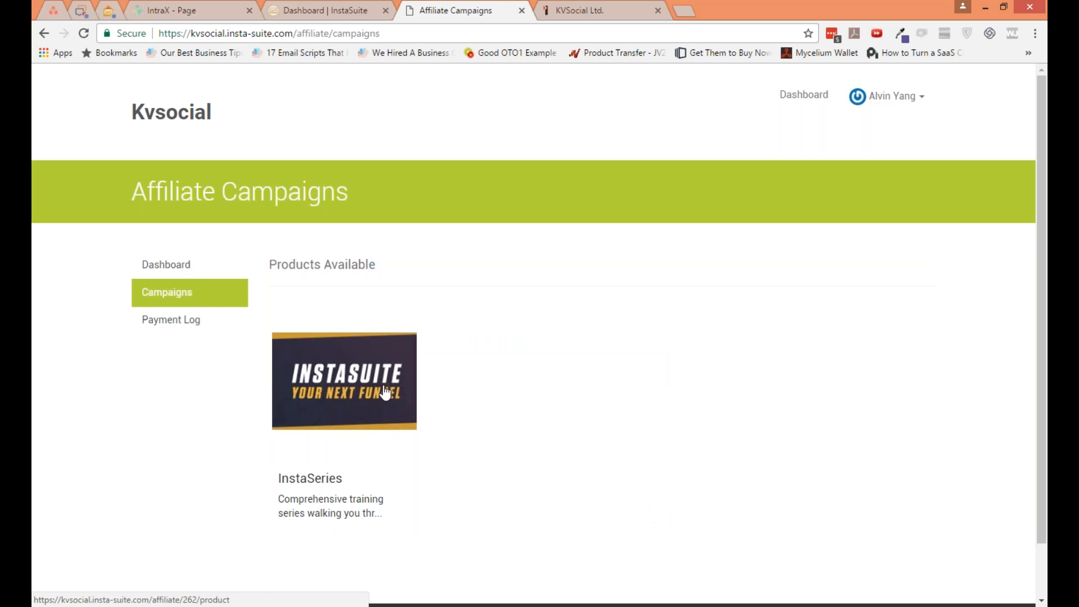
click(192, 325)
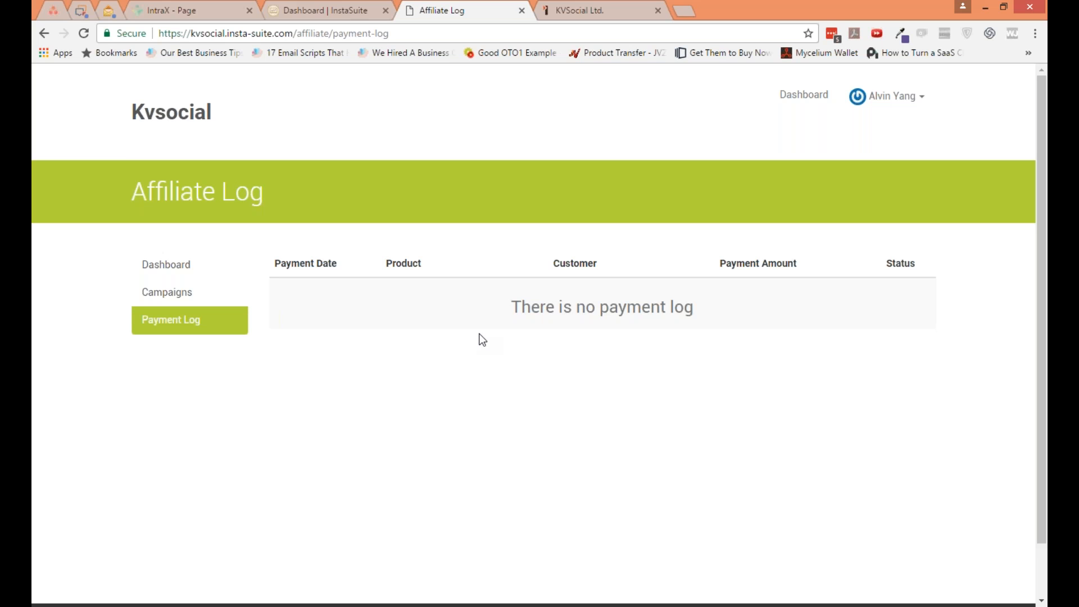
- Return to the admin panel and examine the Affiliate Overview's page and period filters, activity chart and top affiliates
click(44, 34)
click(43, 33)
click(43, 33)
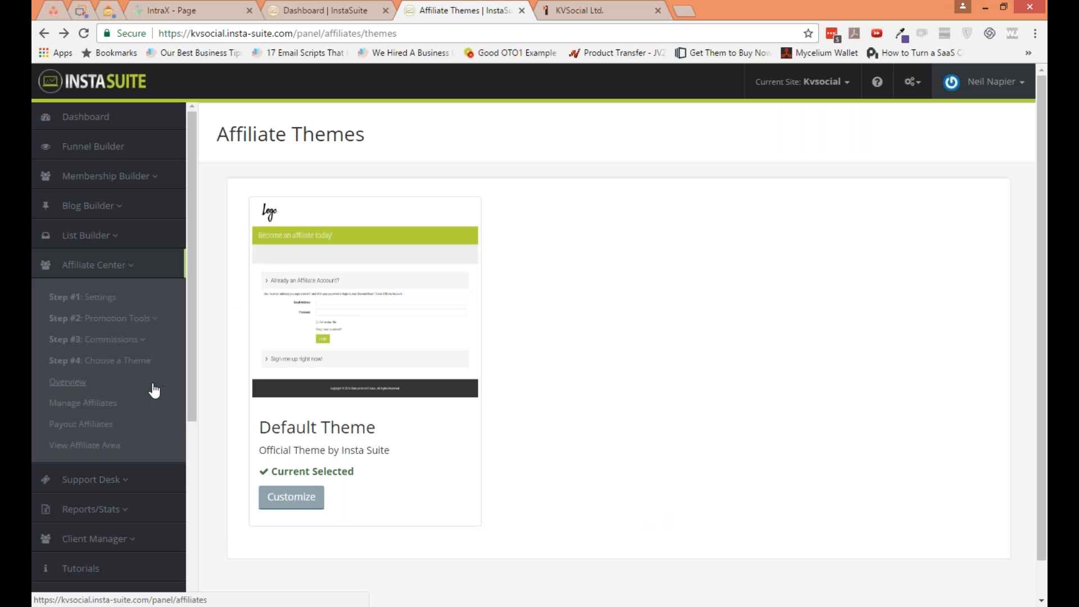
click(106, 386)
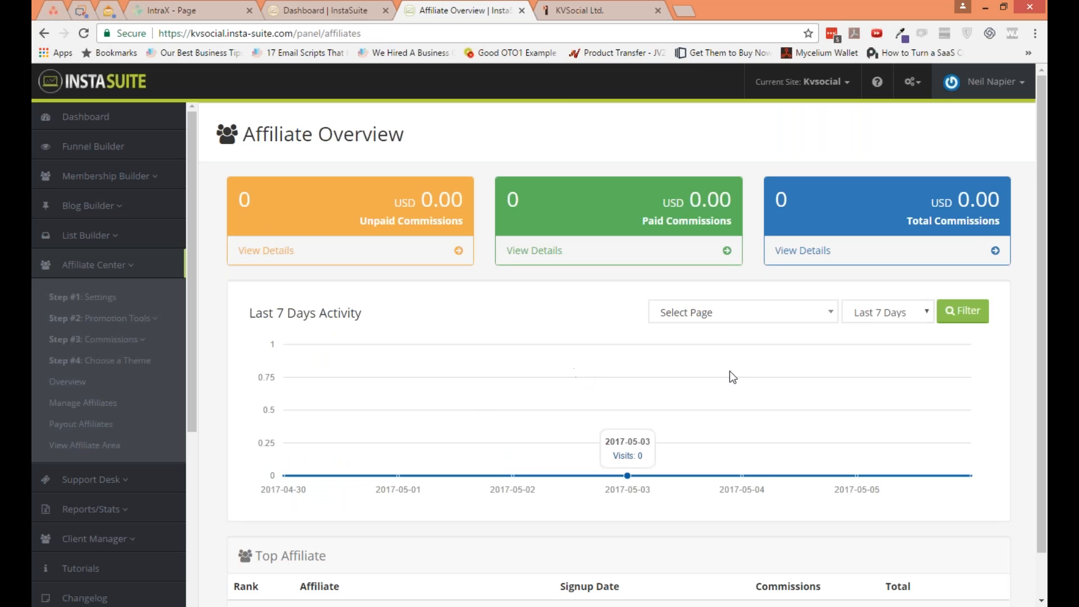
click(903, 321)
click(730, 449)
click(744, 313)
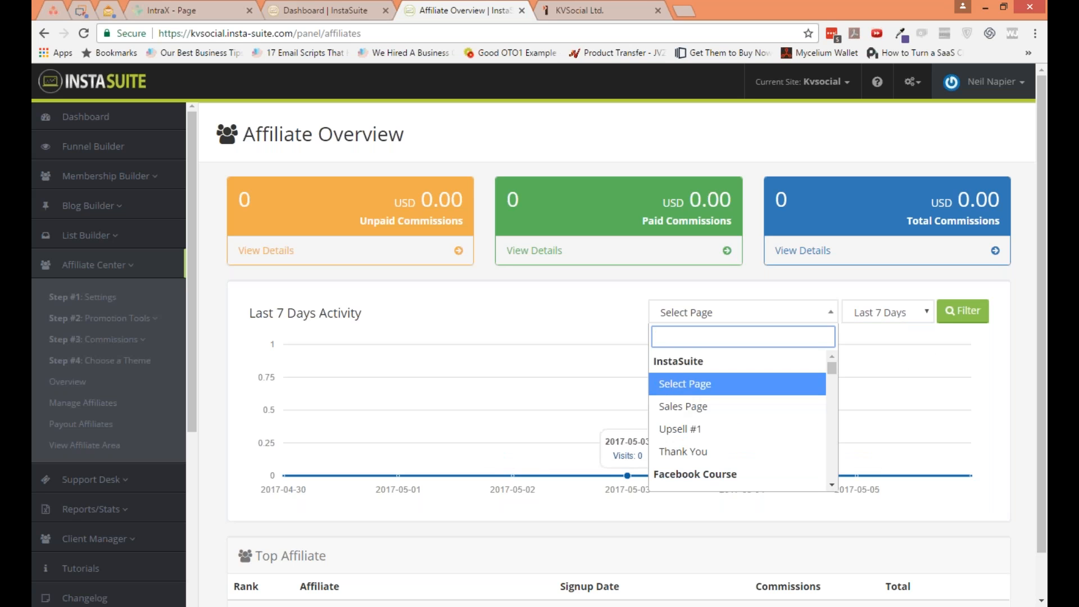
click(613, 342)
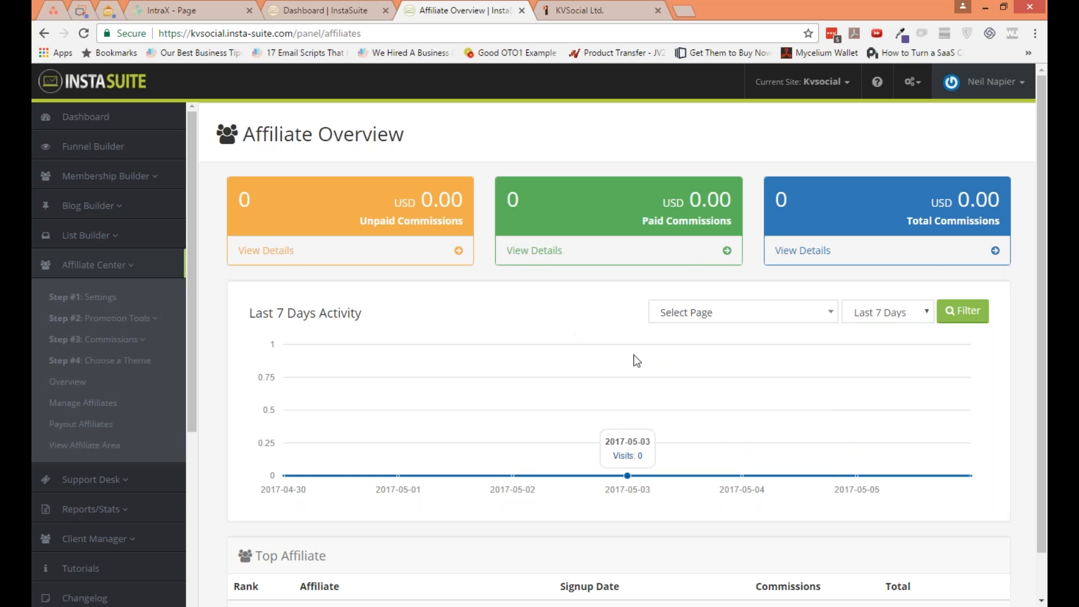
scroll(633, 388, down, 1)
scroll(633, 396, down, 1)
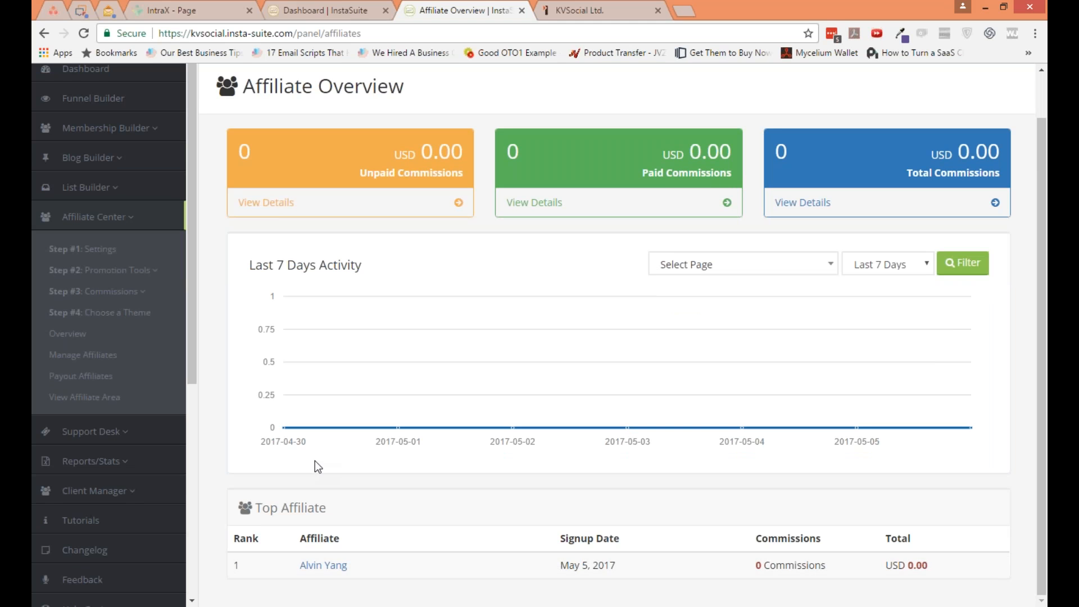
mouse_move(315, 456)
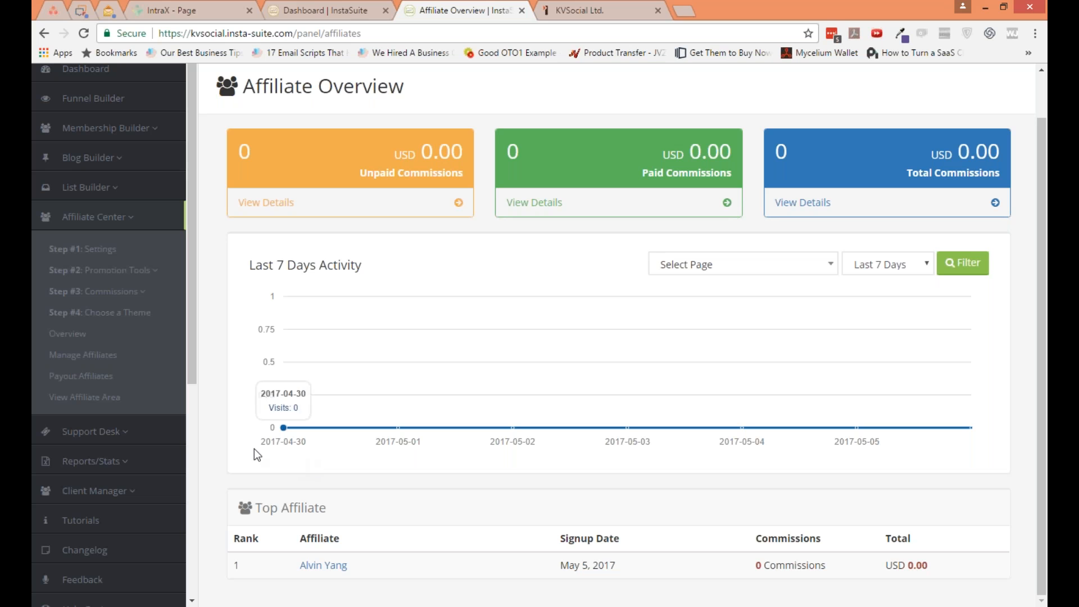
- Check the management actions for the registered affiliate and open that affiliate's record for editing
click(82, 355)
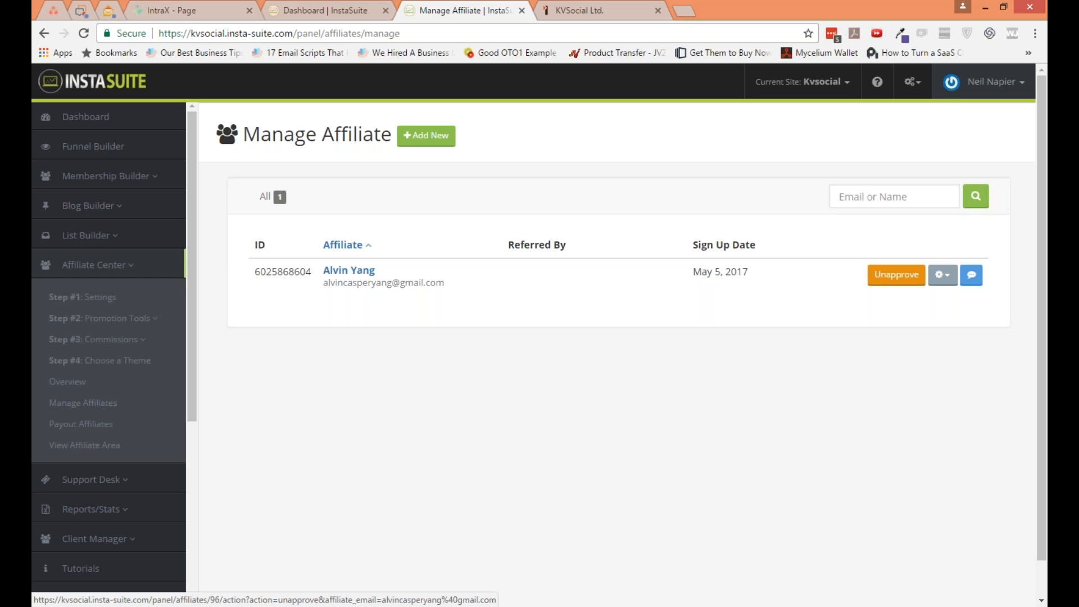
click(942, 276)
click(972, 277)
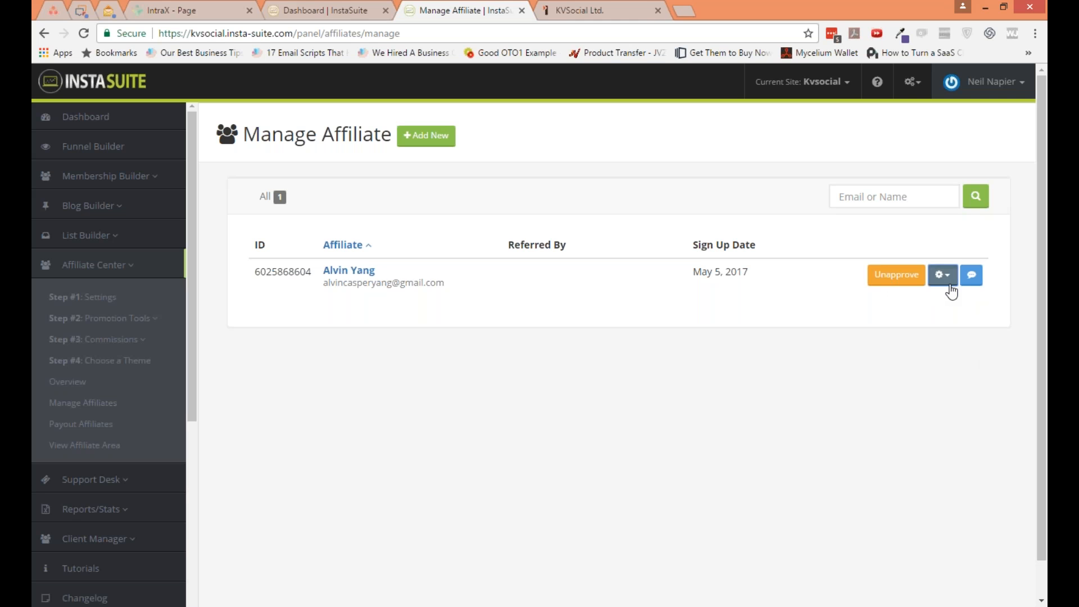
click(946, 280)
click(941, 324)
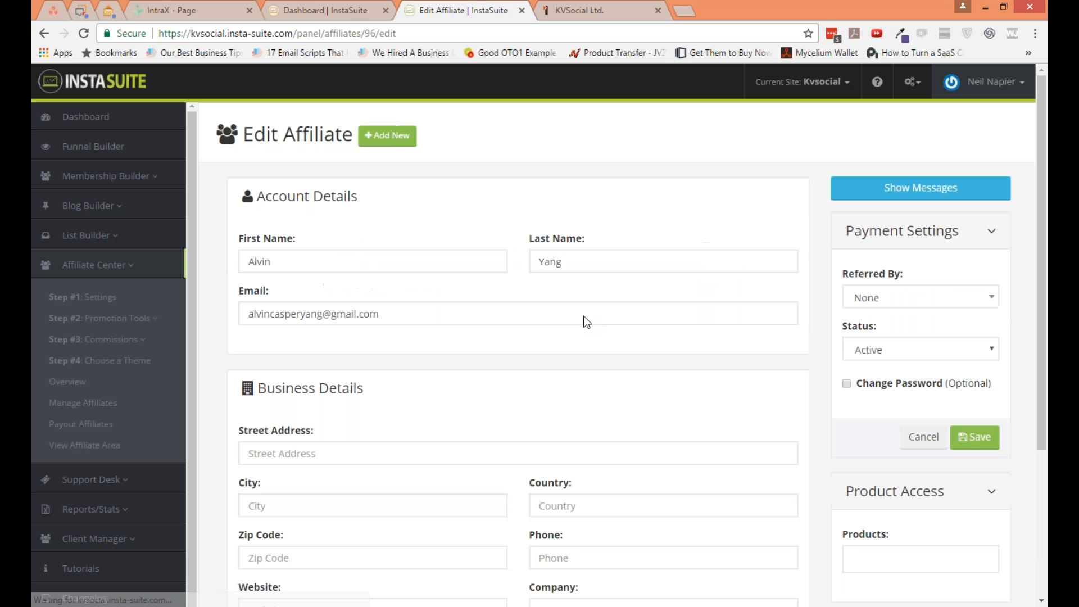
- Examine the affiliate's product access, business details and PayPal payment settings
click(921, 558)
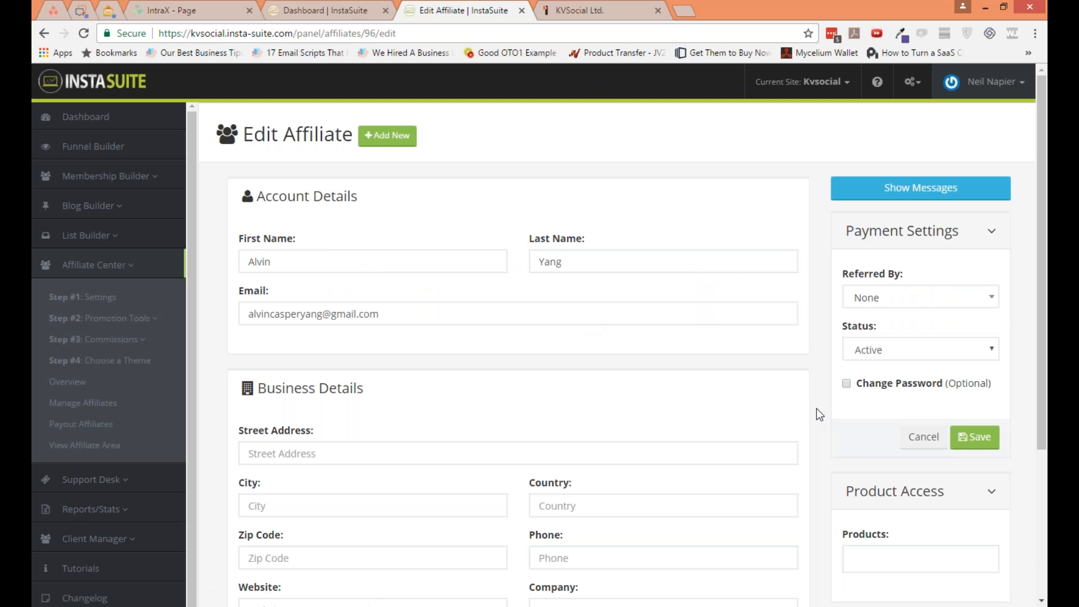
click(736, 406)
scroll(295, 339, down, 1)
scroll(296, 338, down, 2)
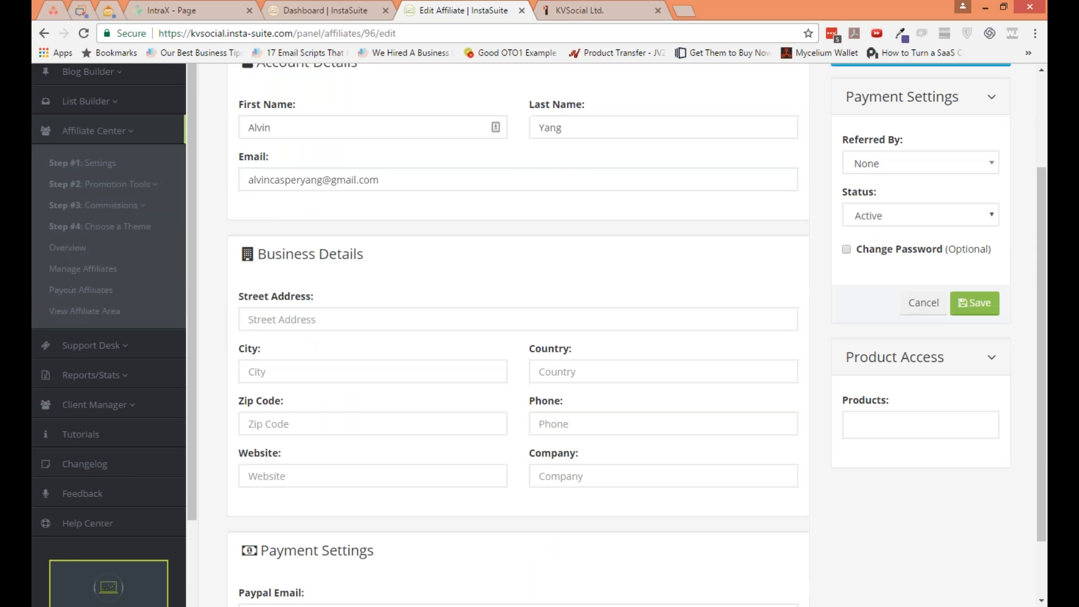
triple_click(440, 535)
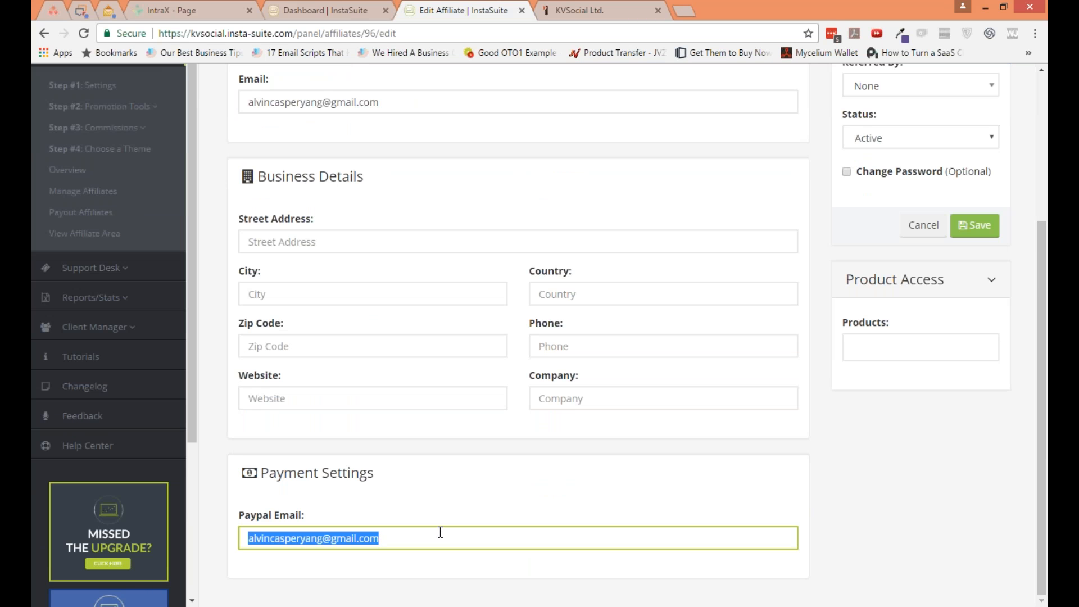
click(440, 523)
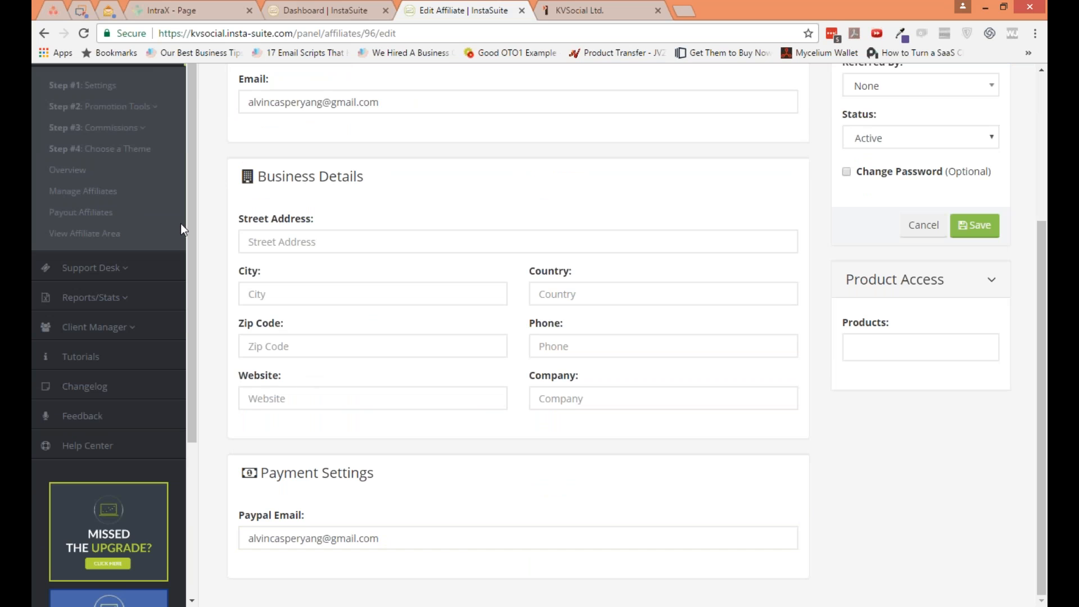
- Open the affiliate payouts and check the commission status and currency filters, selecting Paid as the status
click(81, 212)
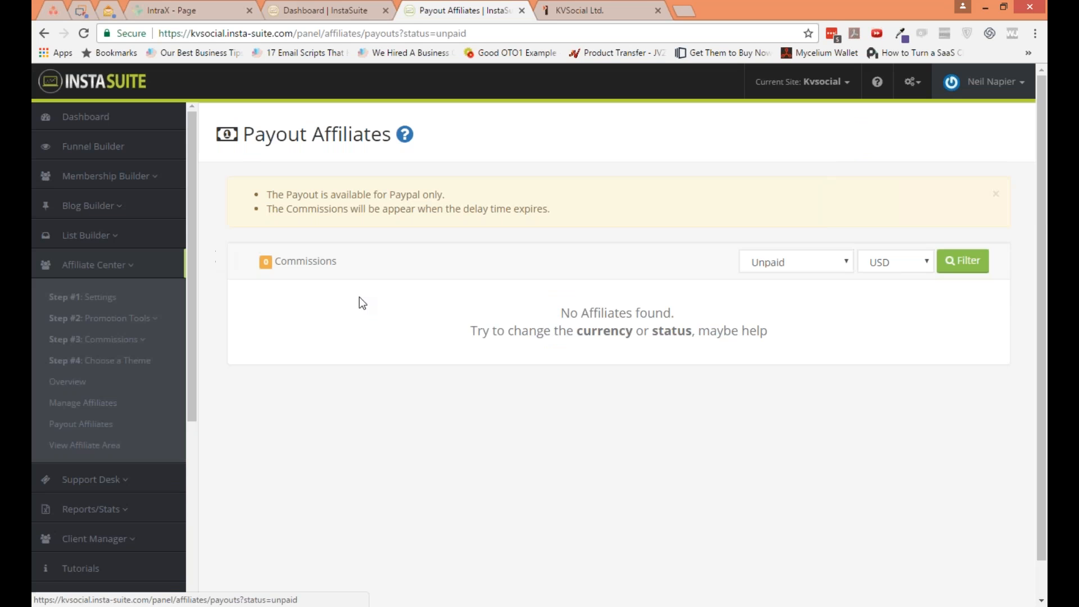
click(846, 267)
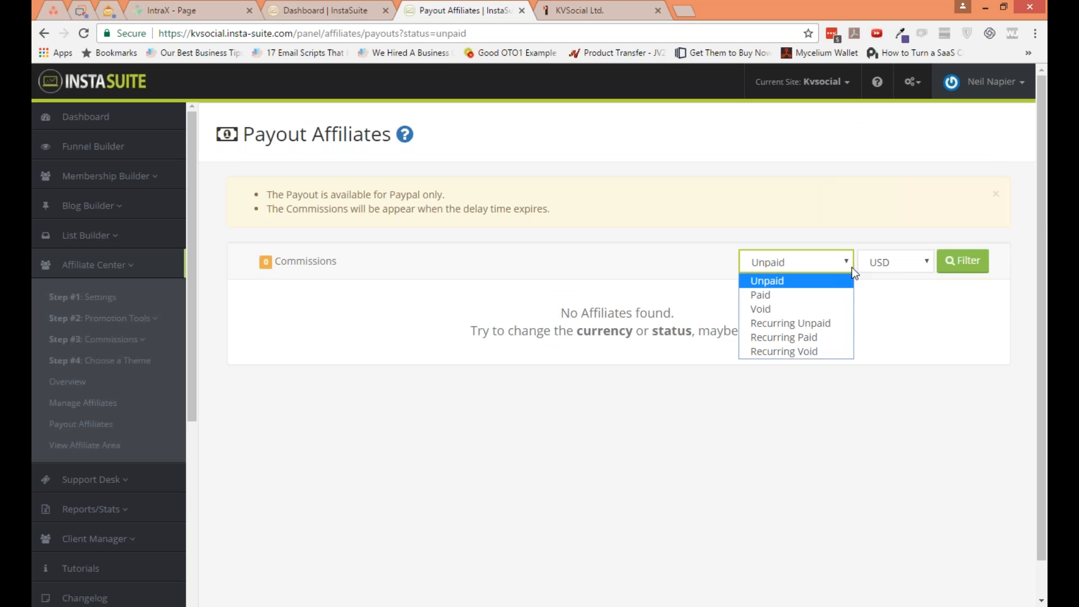
click(880, 268)
click(880, 269)
click(829, 268)
click(829, 268)
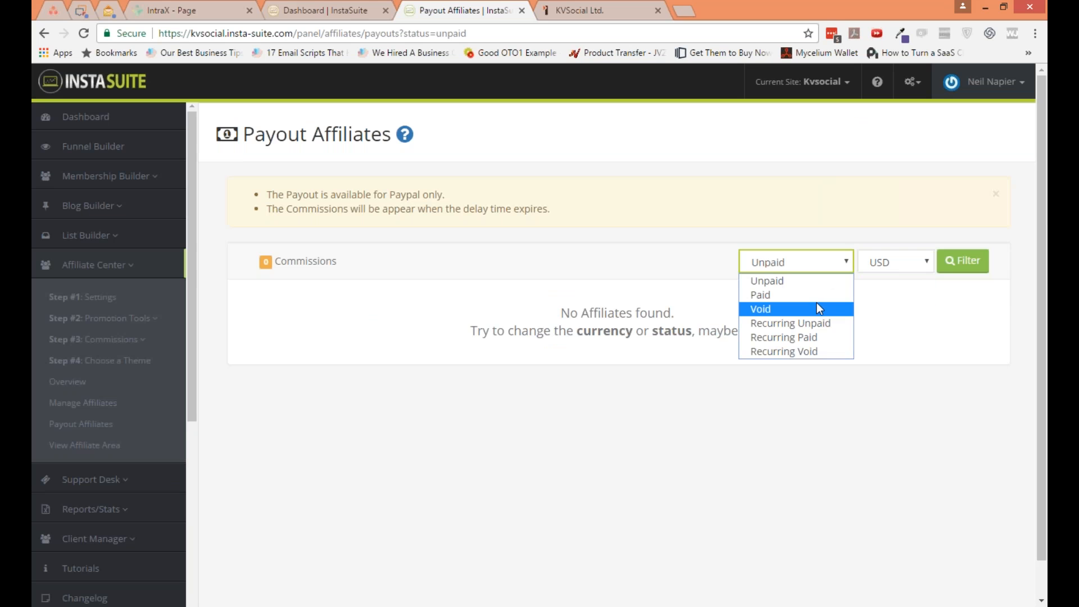
click(816, 295)
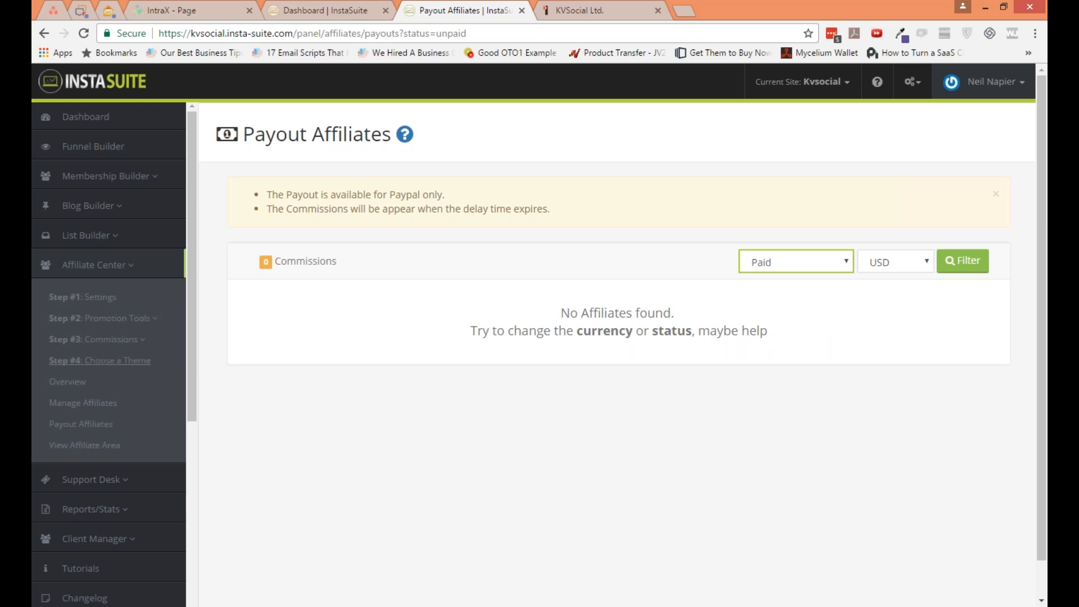
- View the affiliate area, copy the referral link from its dashboard and load it in a new browser tab
click(99, 447)
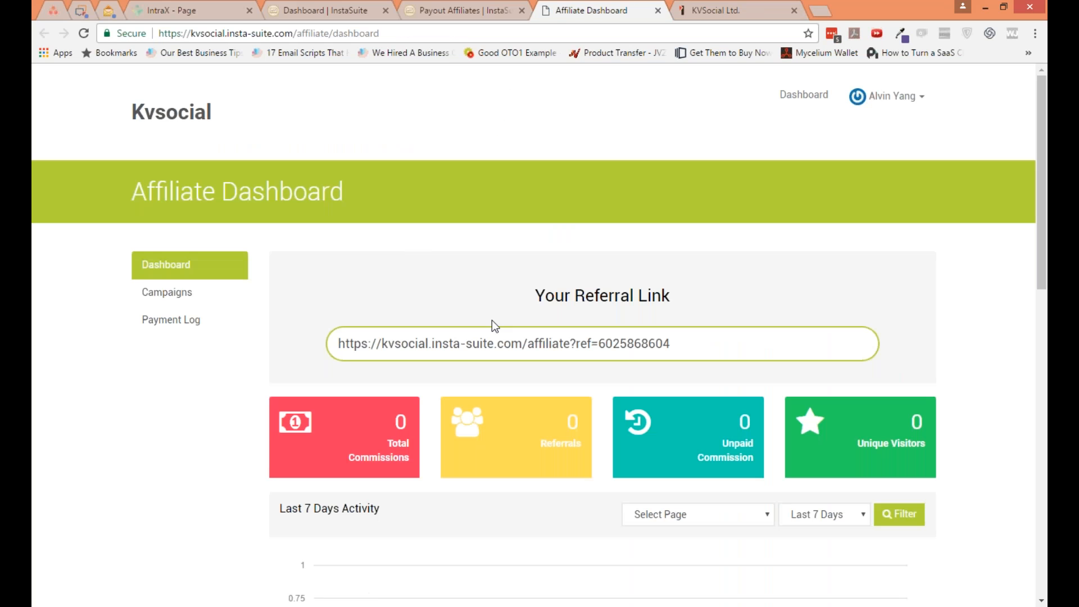
drag(337, 343, 711, 350)
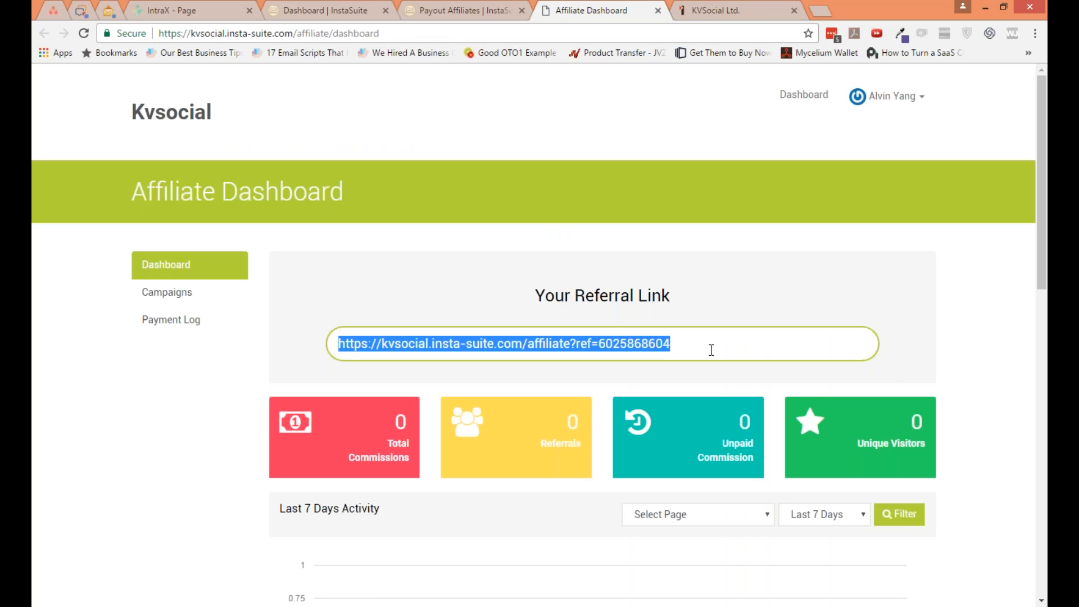
key(ctrl+c)
key(ctrl+t)
key(ctrl+v)
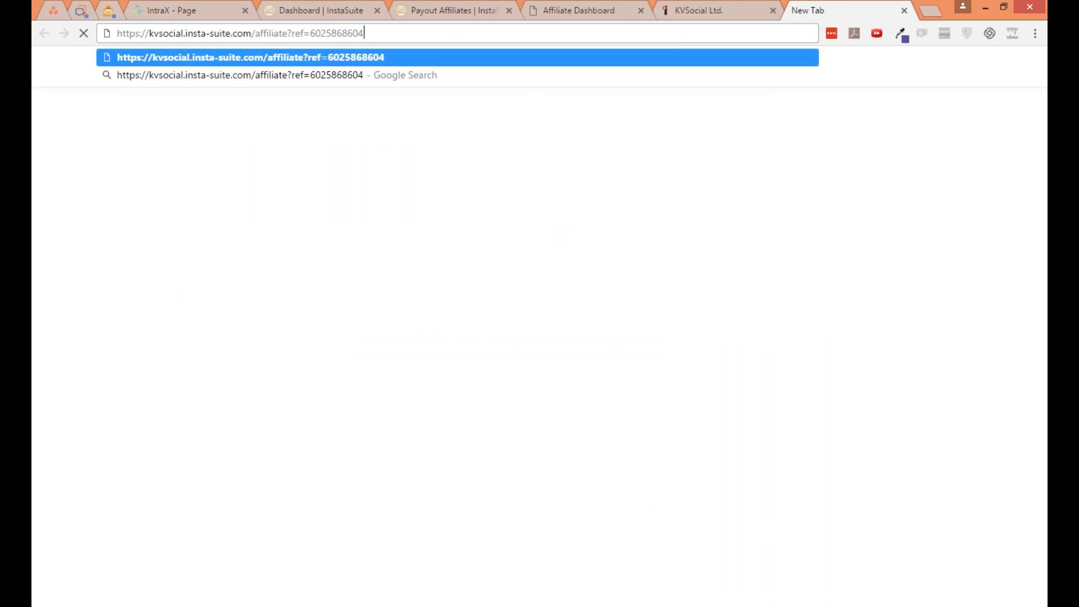
key(Return)
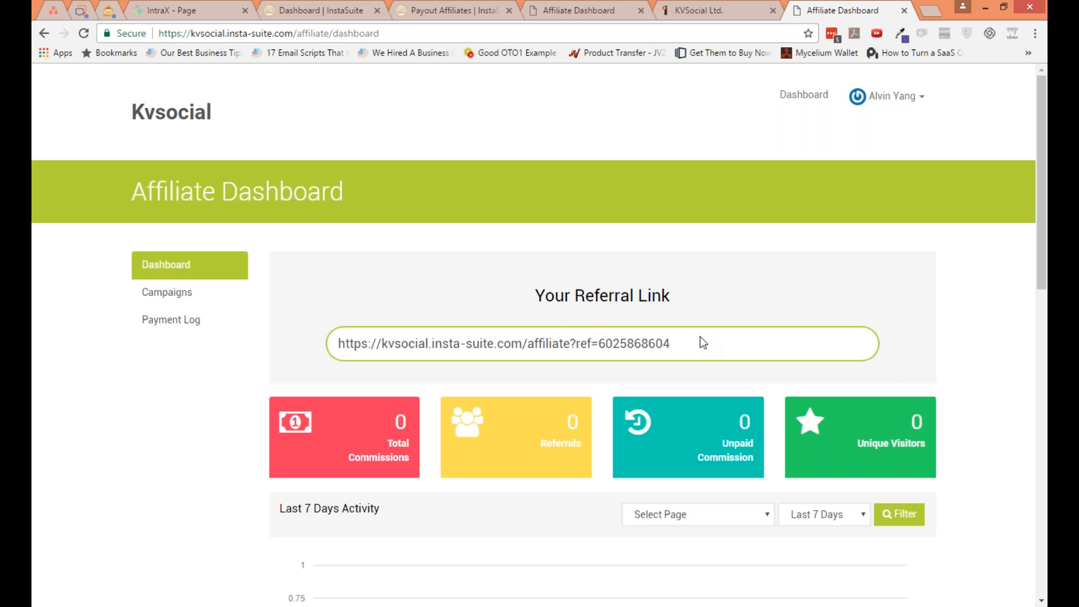
- Test the referral link in an incognito window and close that window
drag(677, 344, 294, 344)
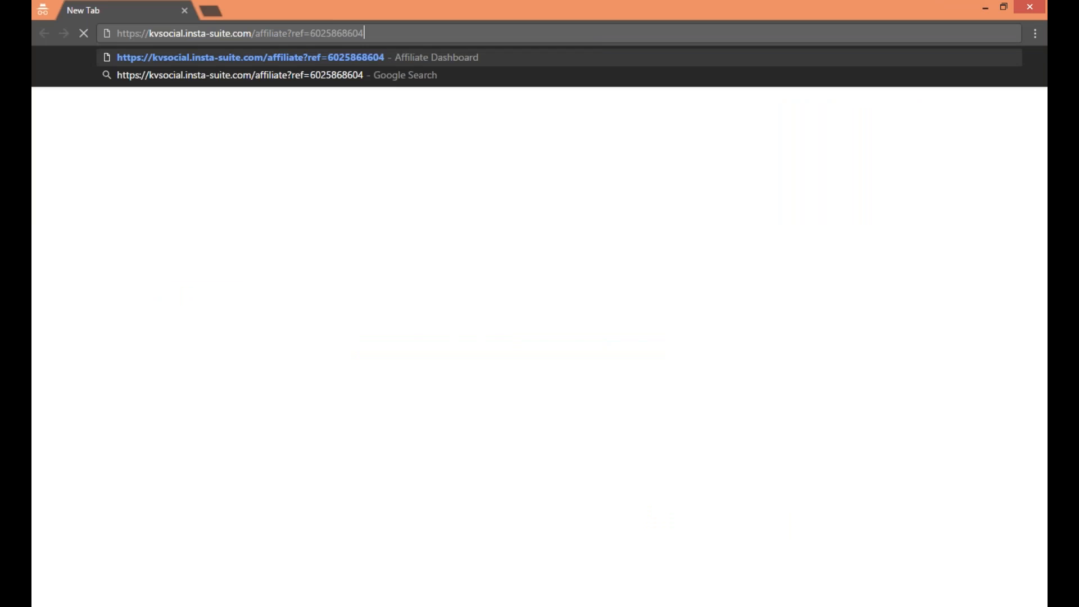
key(Return)
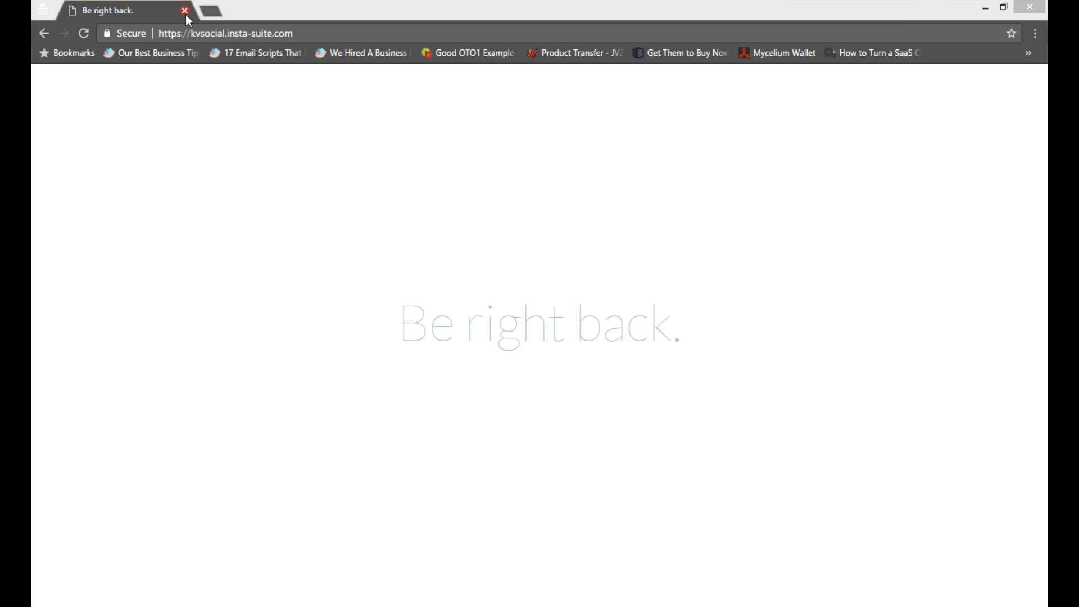
click(186, 16)
click(437, 344)
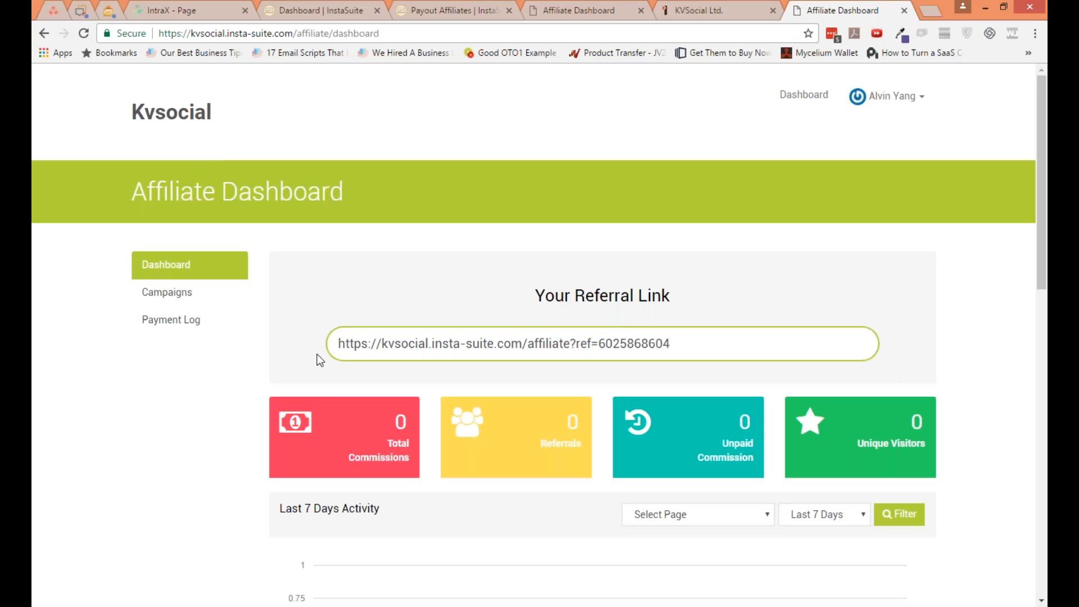
- Open the InstaSeries product in the affiliate campaigns and try to copy its affiliate link
click(167, 293)
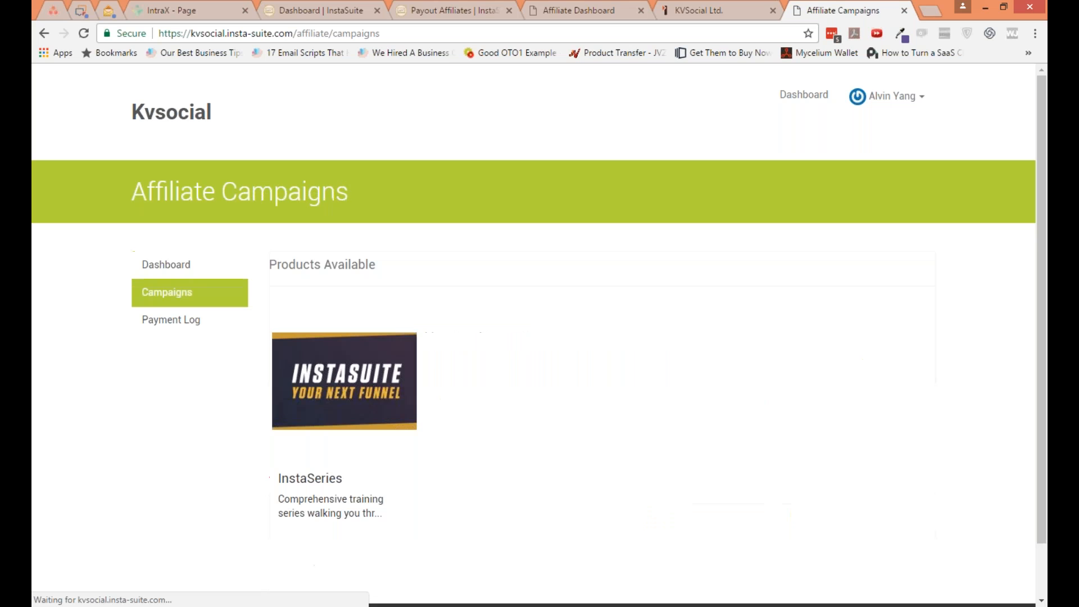
click(376, 397)
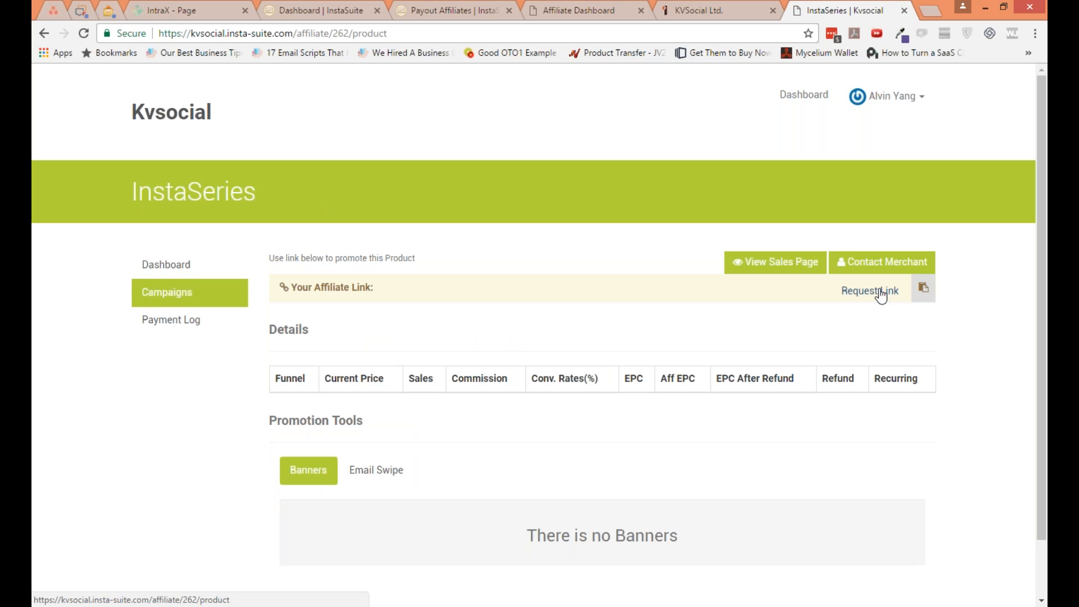
click(923, 289)
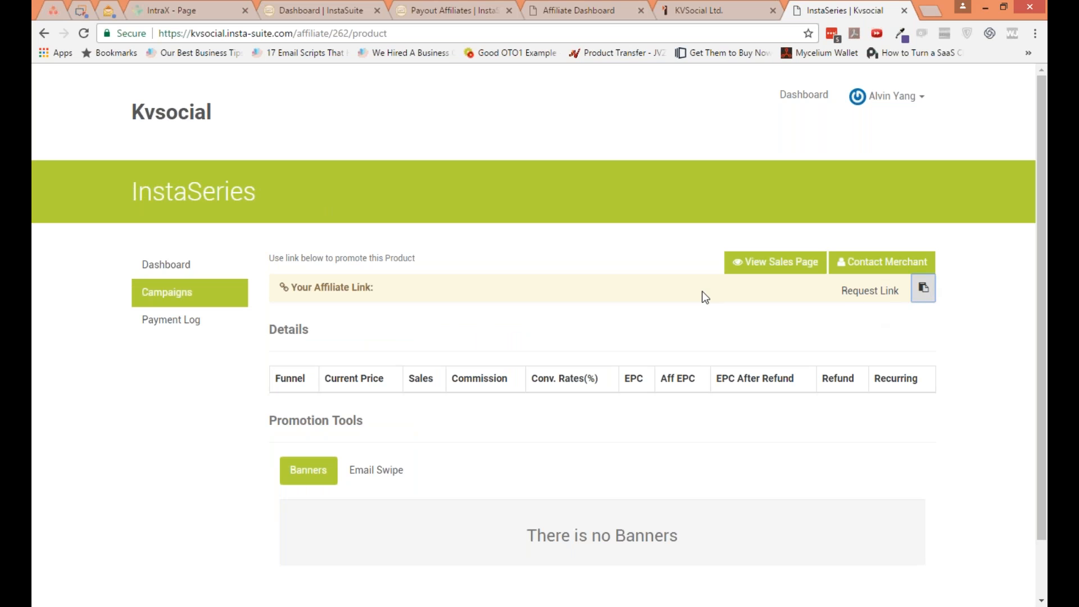
click(431, 290)
- Preview the InstaSeries sales page, close it, and examine the product's details and email swipe promotion tools
click(812, 276)
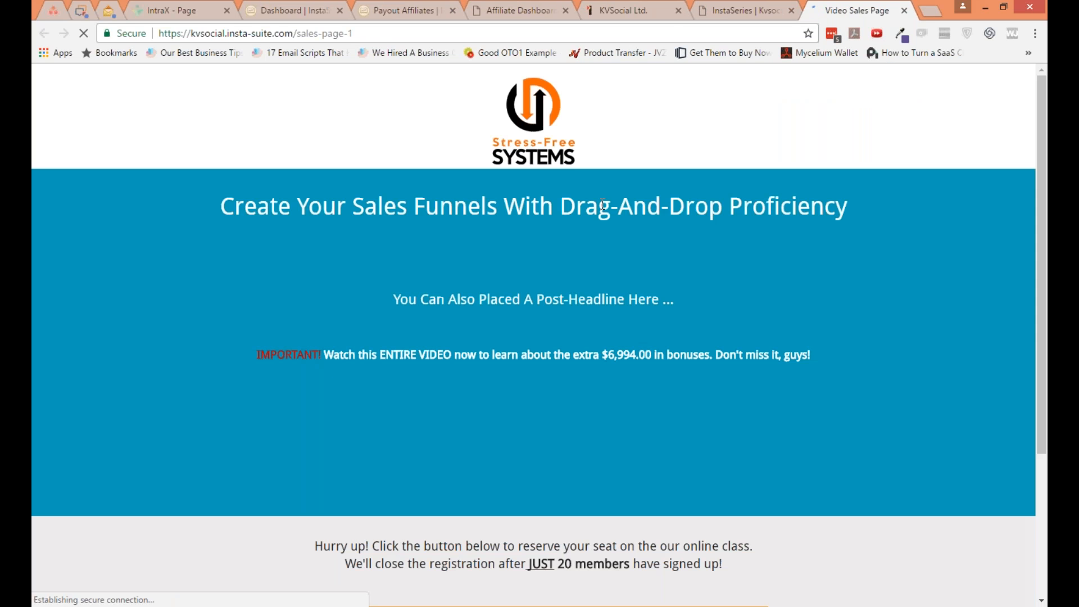
click(903, 11)
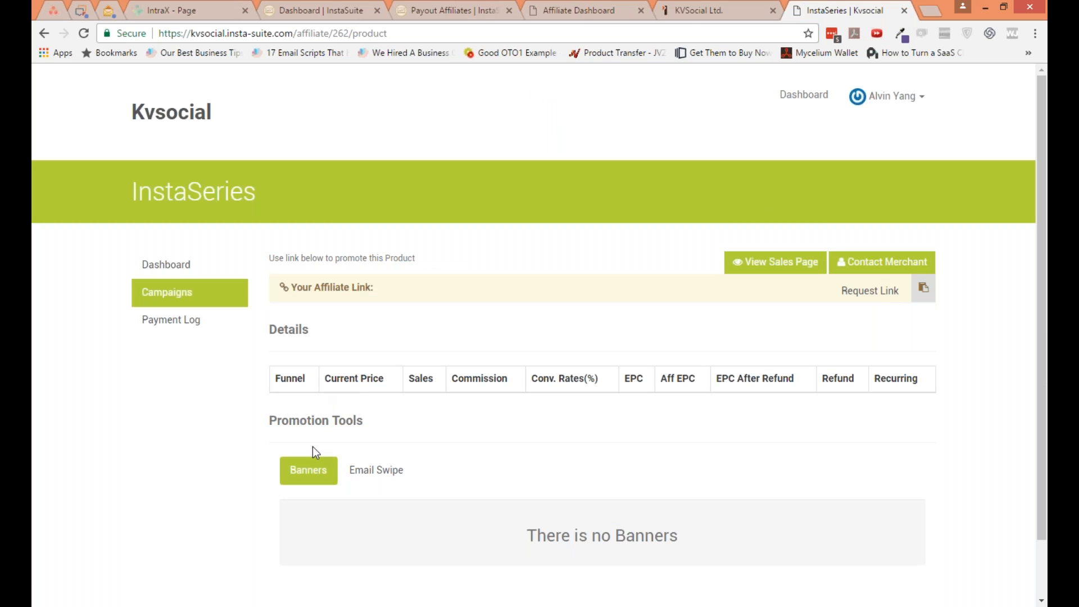
click(375, 469)
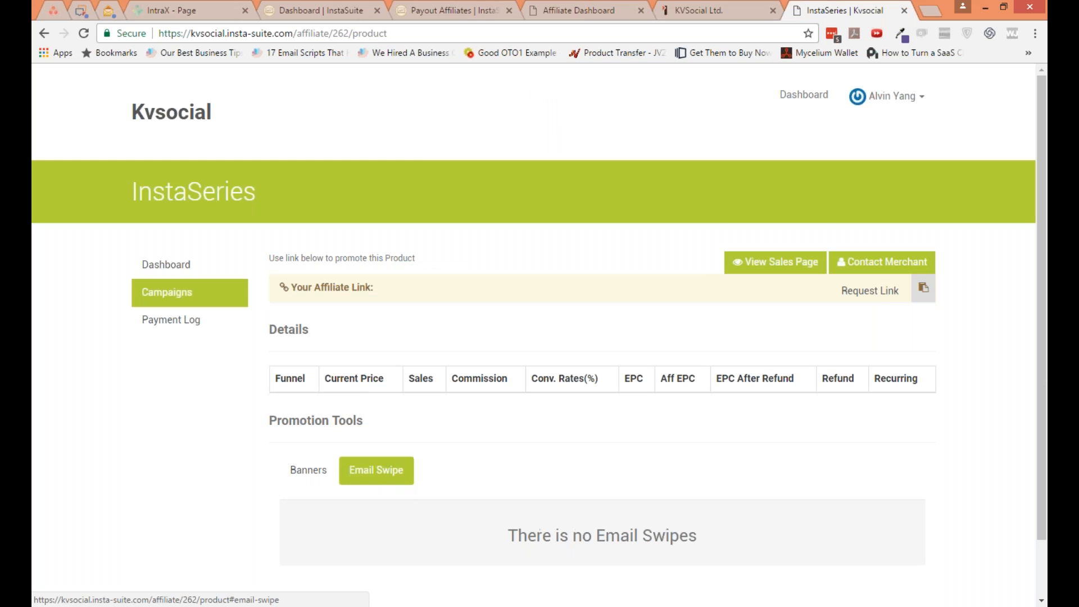
scroll(375, 470, down, 1)
scroll(470, 459, down, 1)
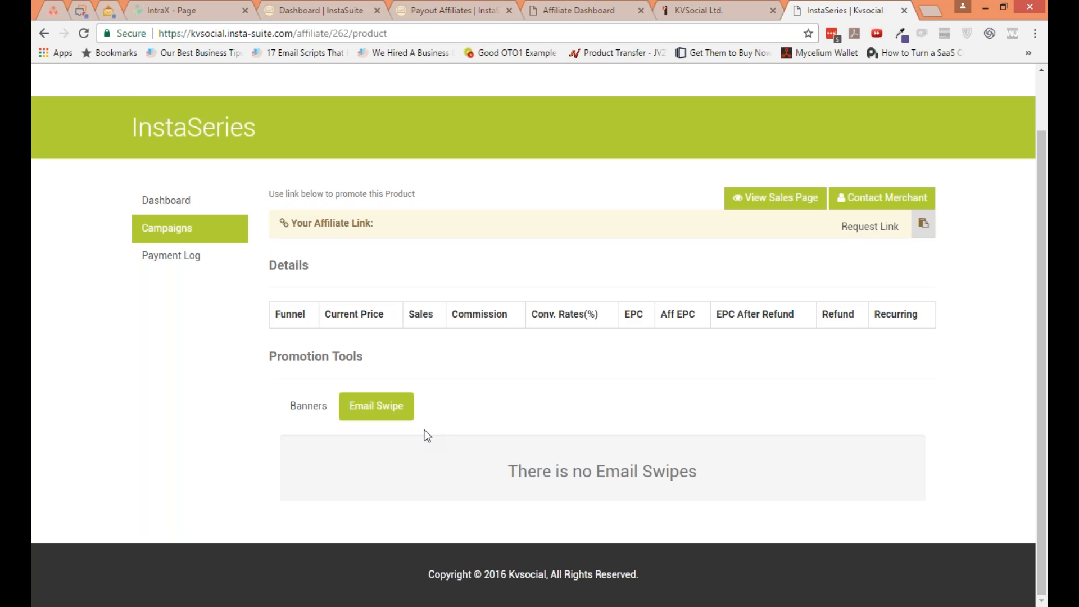
scroll(636, 188, up, 2)
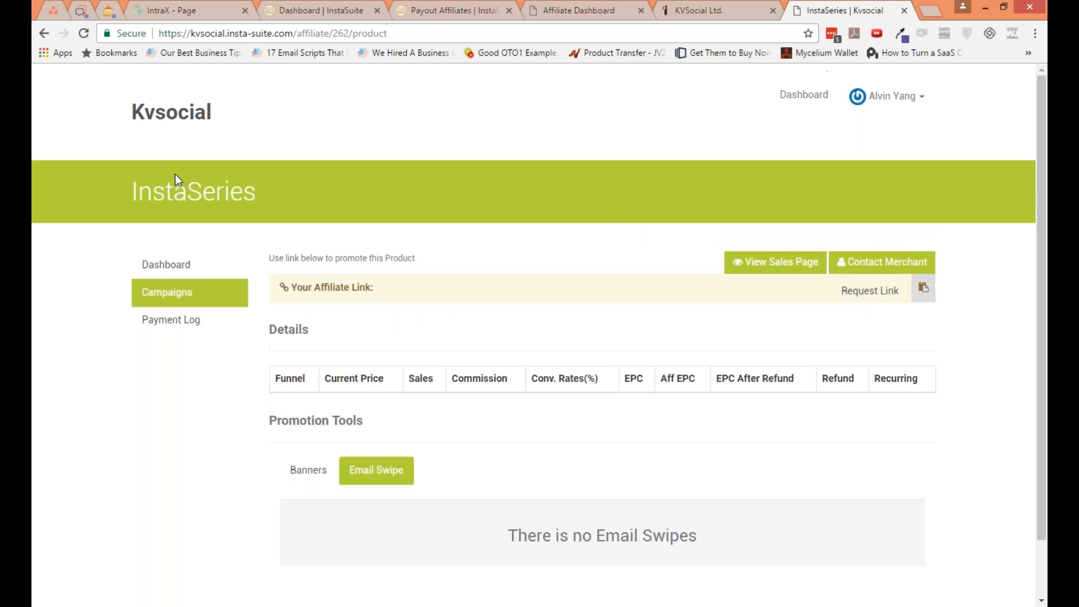
- Switch from the affiliate payouts page to the PowerPoint presentation and start the slide show at the "Walkthrough – Affiliate Network" slide
click(403, 6)
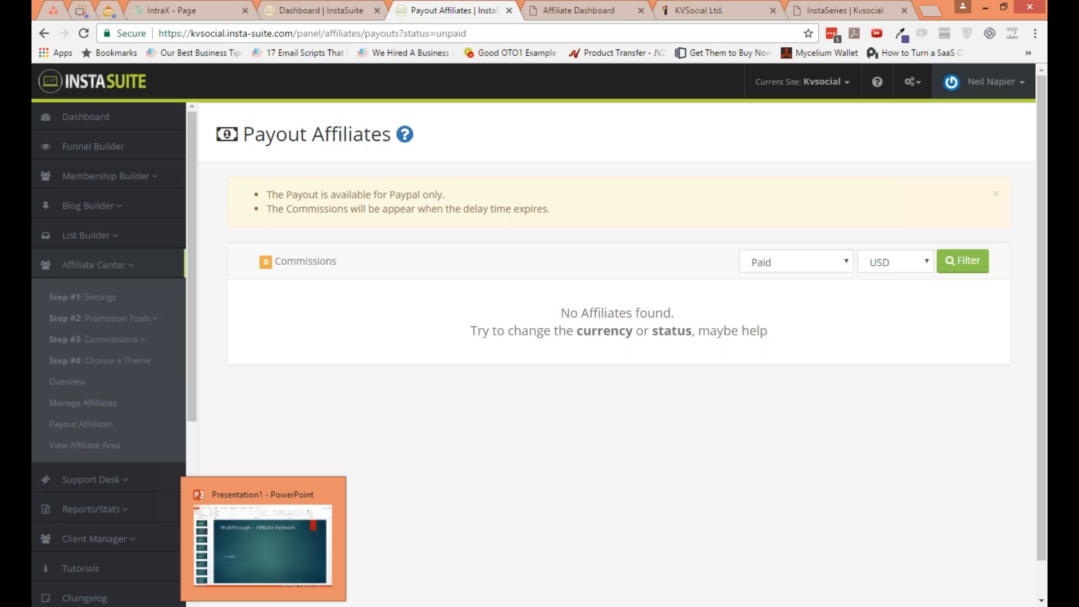
click(263, 604)
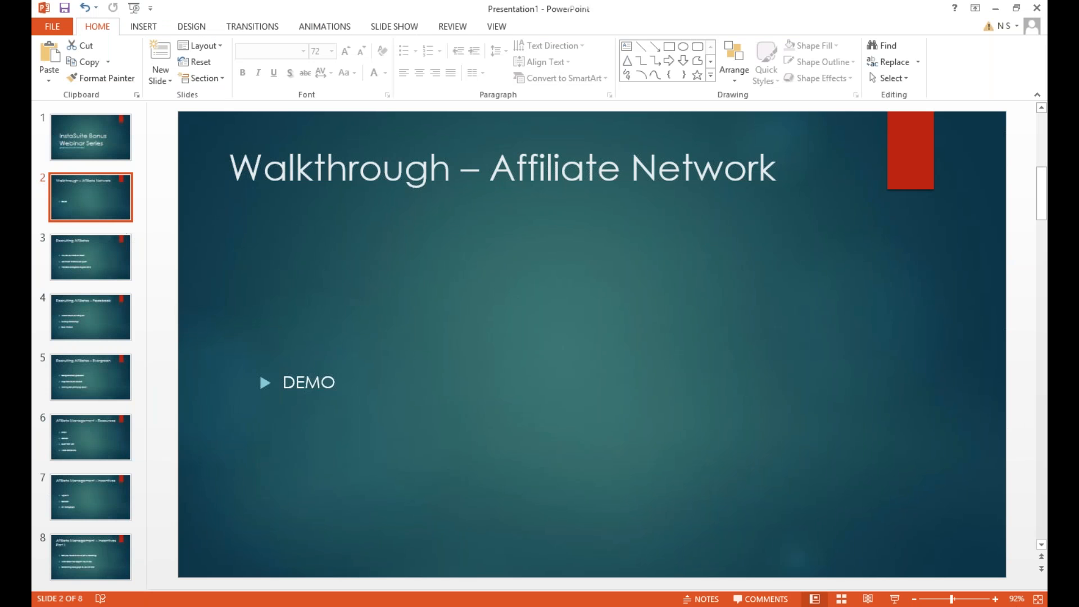
click(894, 600)
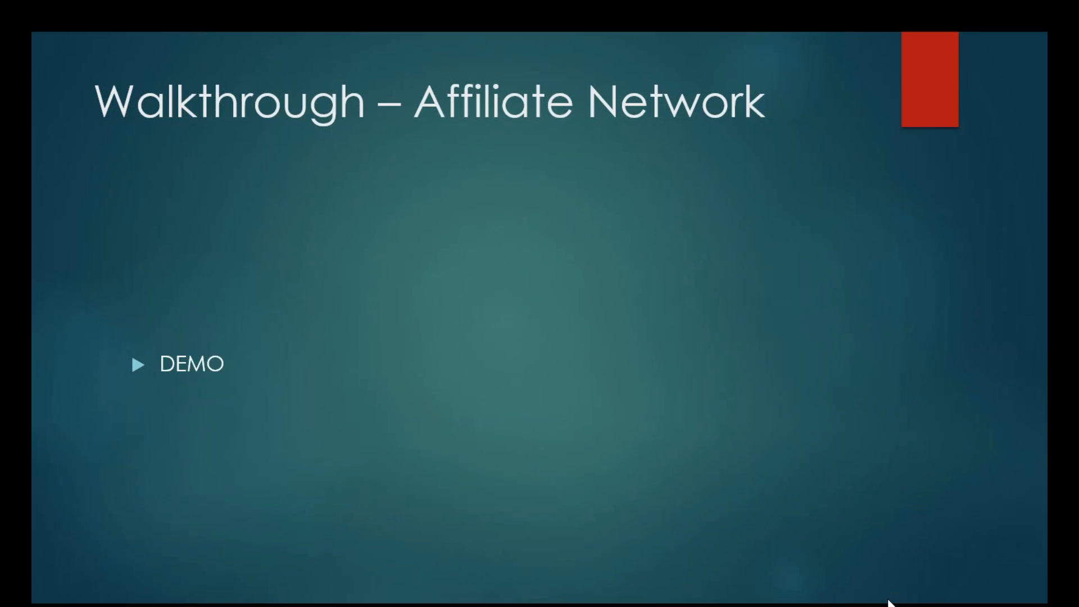